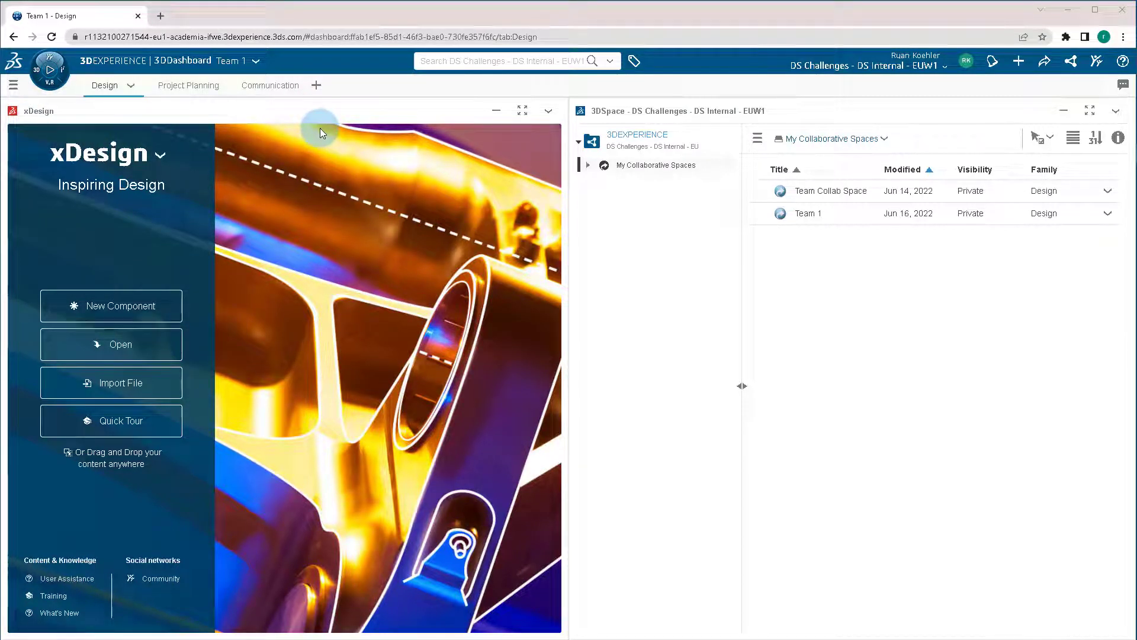
# Step: Show the 3D Designer role's apps in the compass, launch xDesign, and close its loading view
pyautogui.click(53, 78)
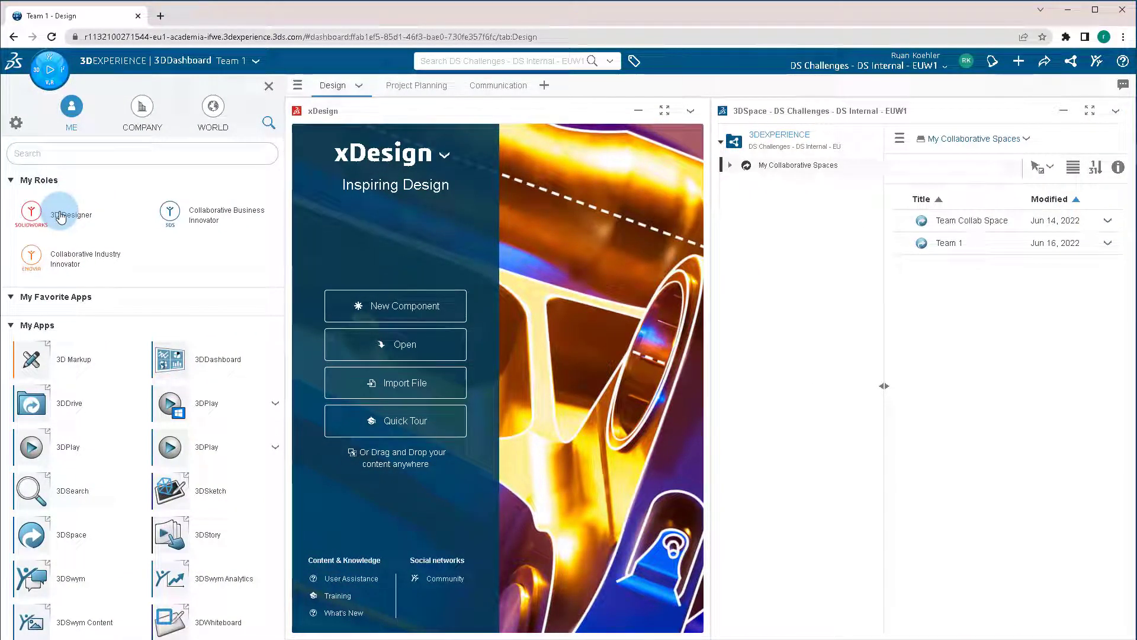
pyautogui.click(60, 217)
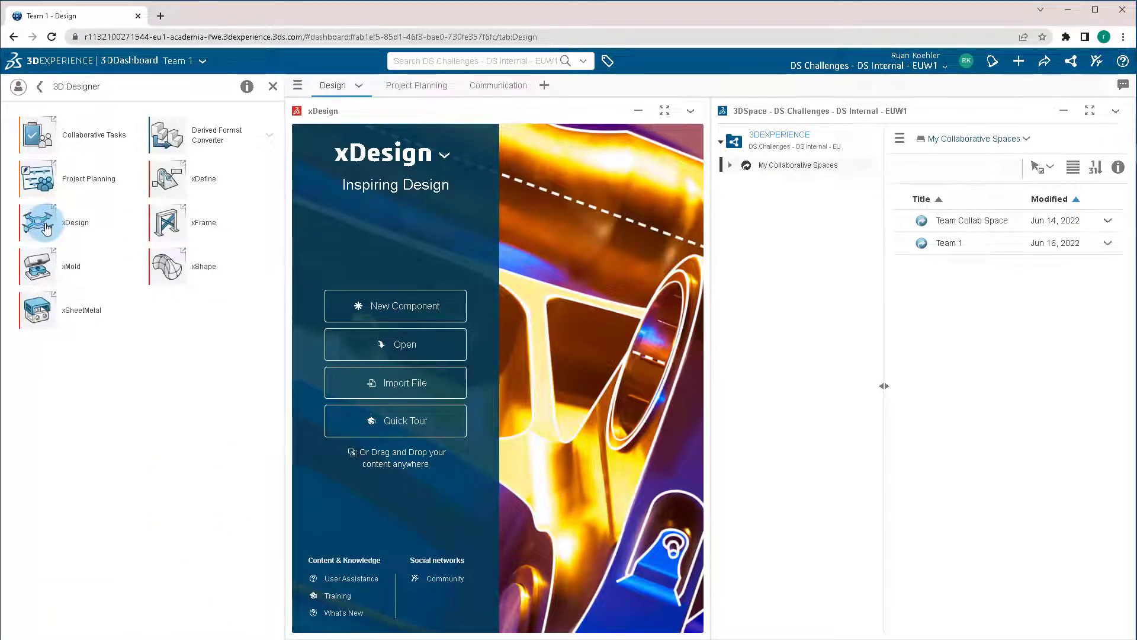
pyautogui.click(46, 228)
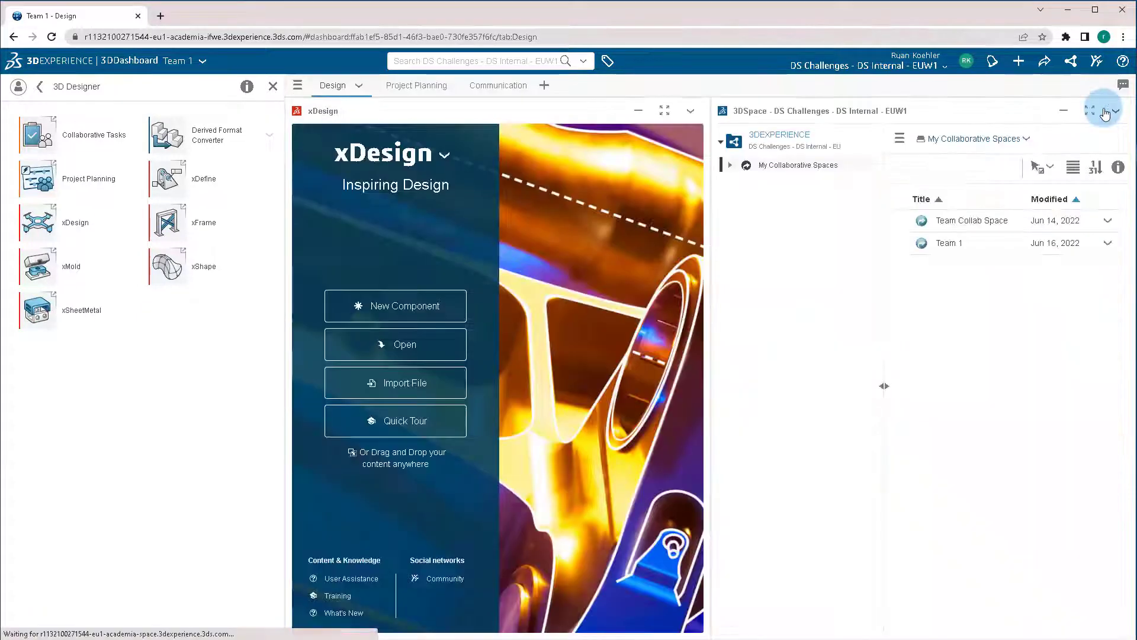
pyautogui.click(1112, 108)
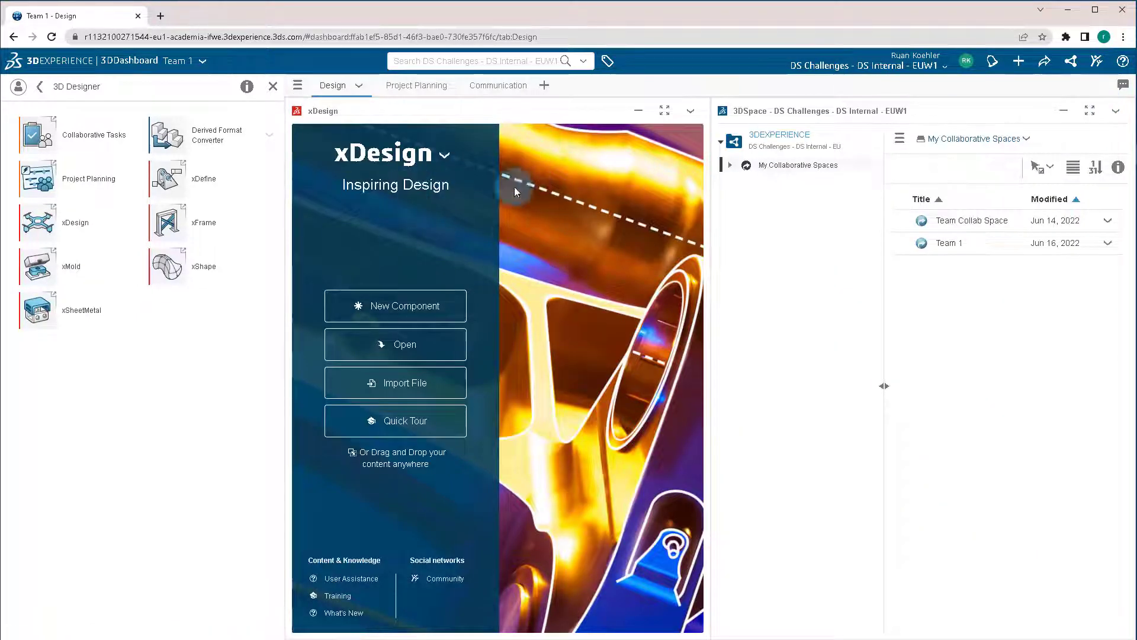
# Step: Close the role's app list and expand the xDesign widget to full screen
pyautogui.click(273, 86)
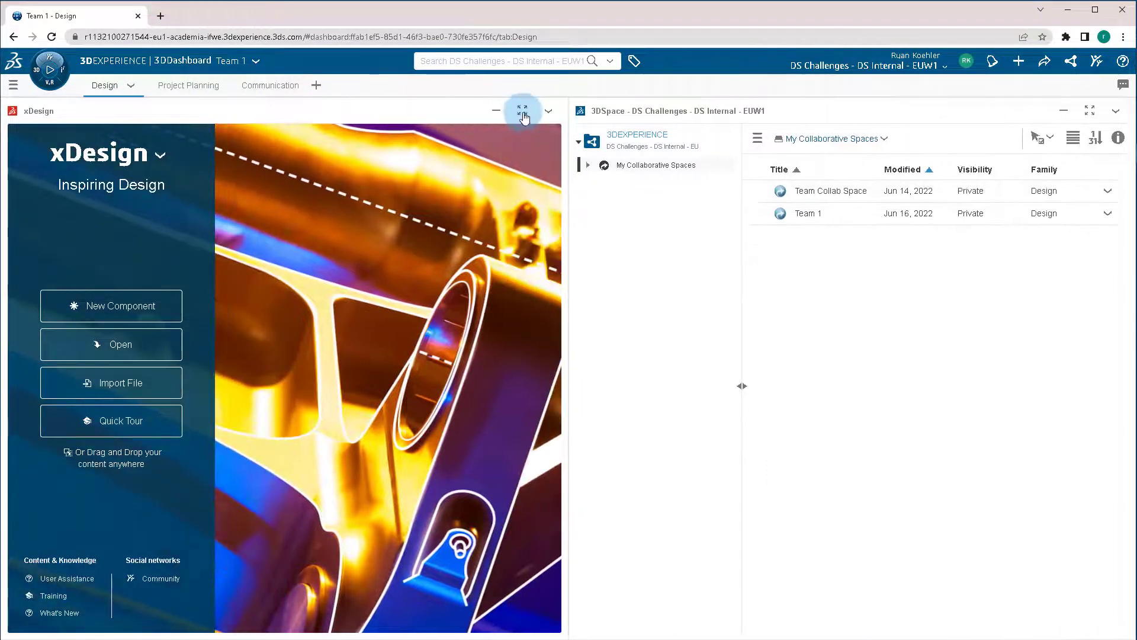
pyautogui.click(521, 110)
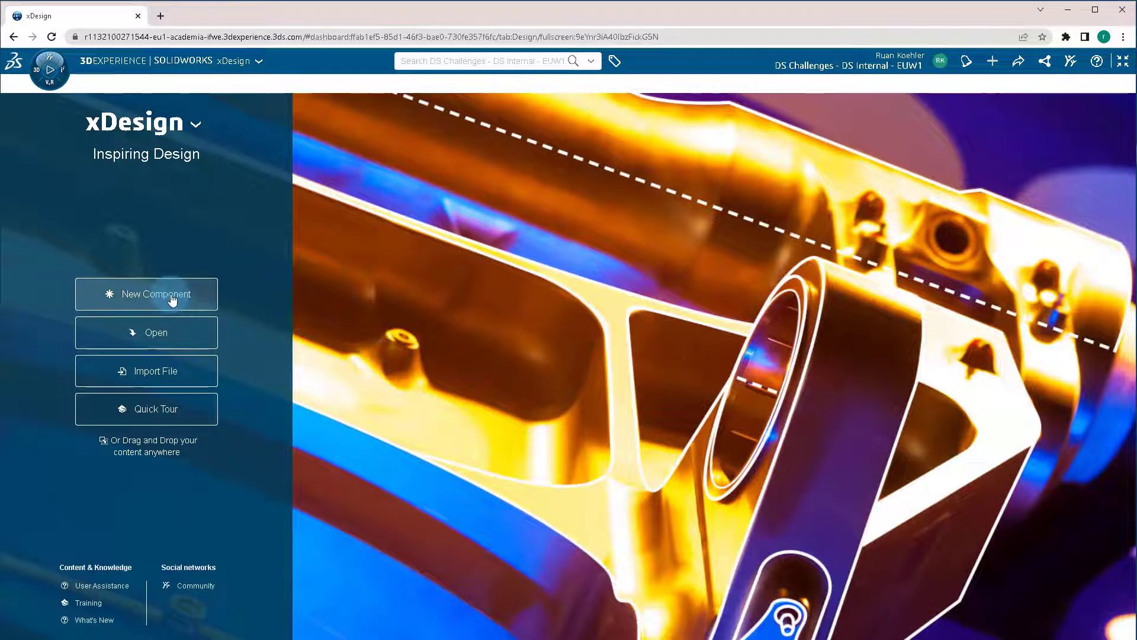
pyautogui.click(1124, 65)
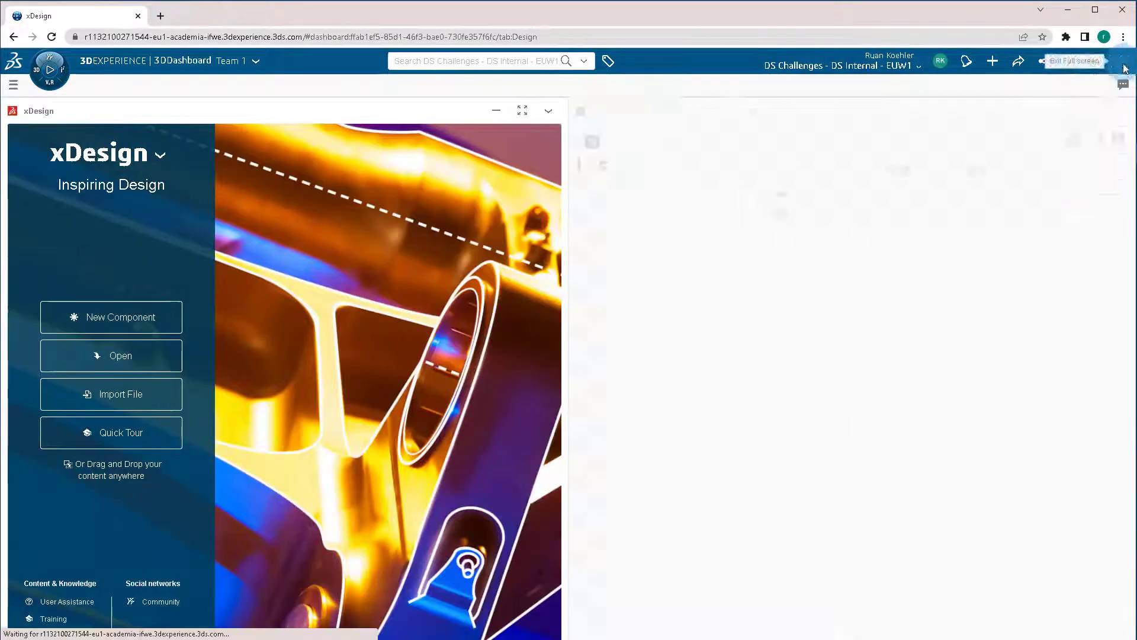
pyautogui.click(521, 112)
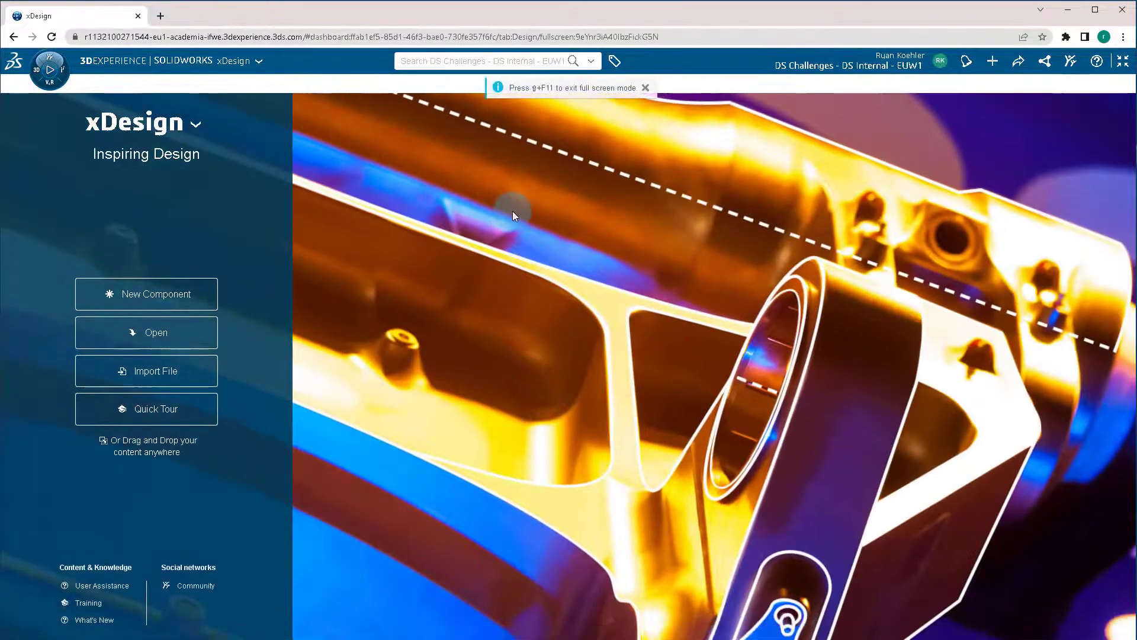
# Step: Create a new component stored in Team Collab Space • Leader
pyautogui.click(217, 298)
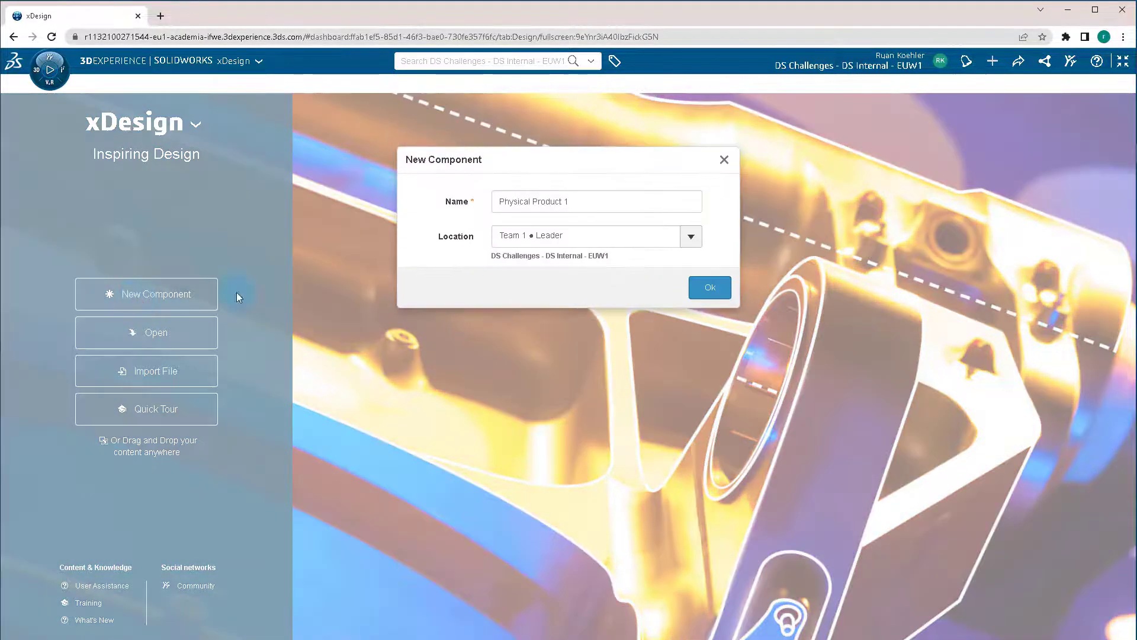
pyautogui.click(565, 236)
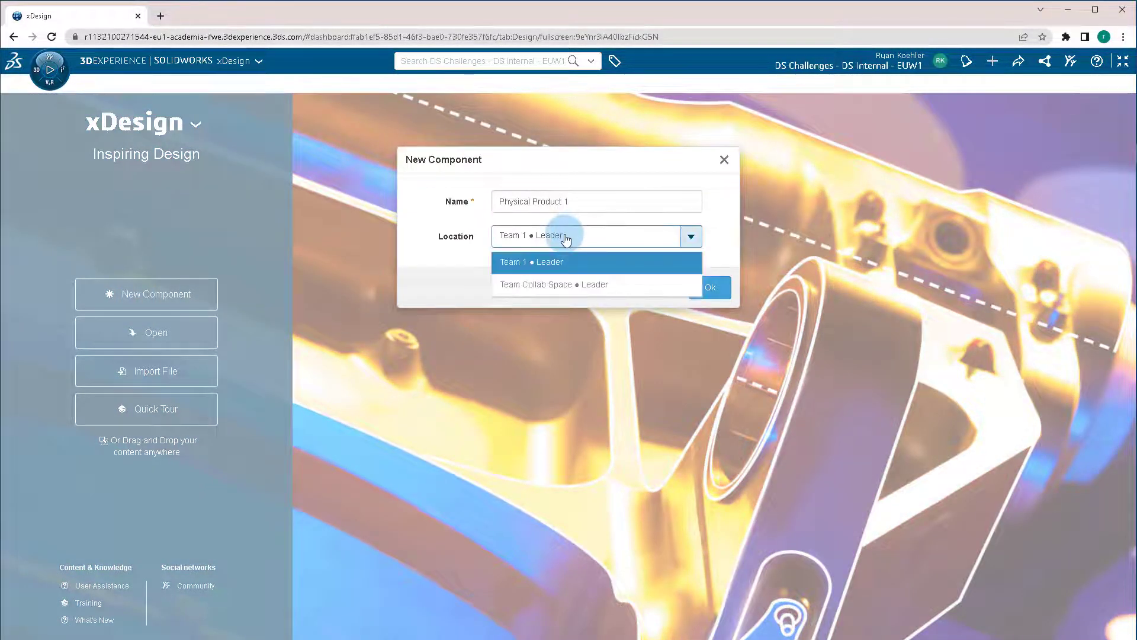
pyautogui.click(530, 286)
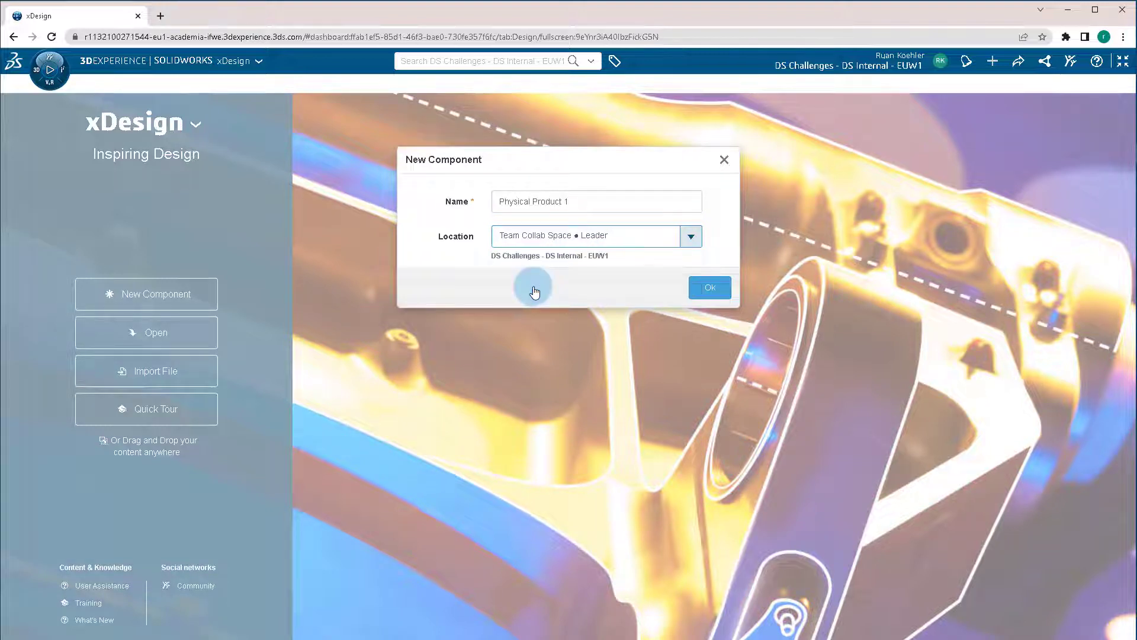
pyautogui.click(707, 289)
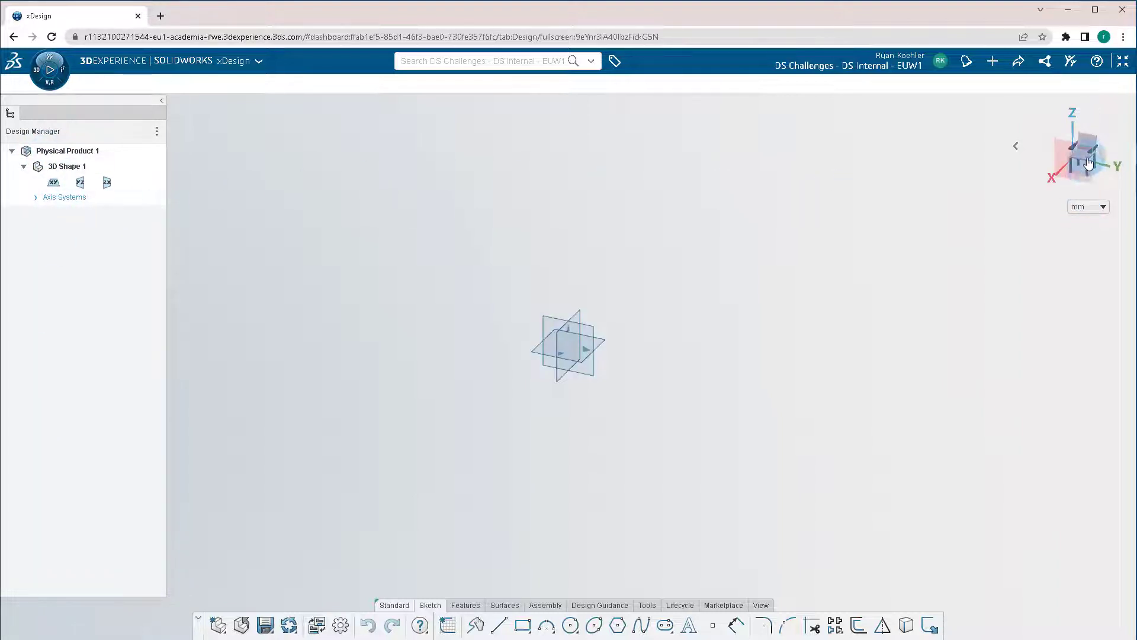
pyautogui.click(1015, 146)
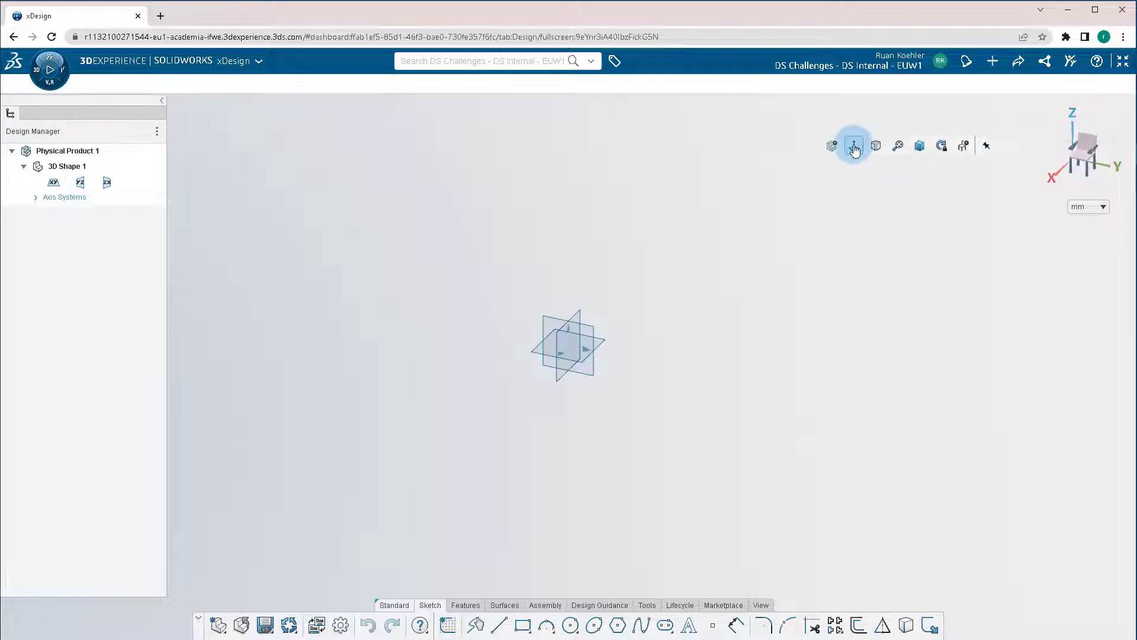
pyautogui.click(1093, 209)
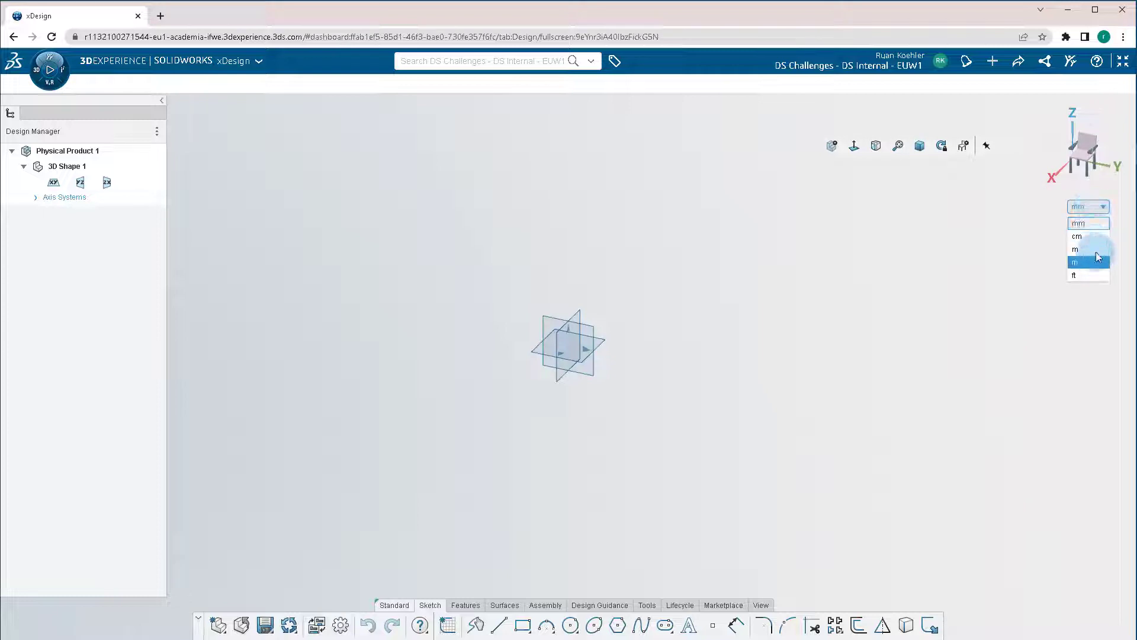
pyautogui.click(1096, 237)
pyautogui.click(1095, 223)
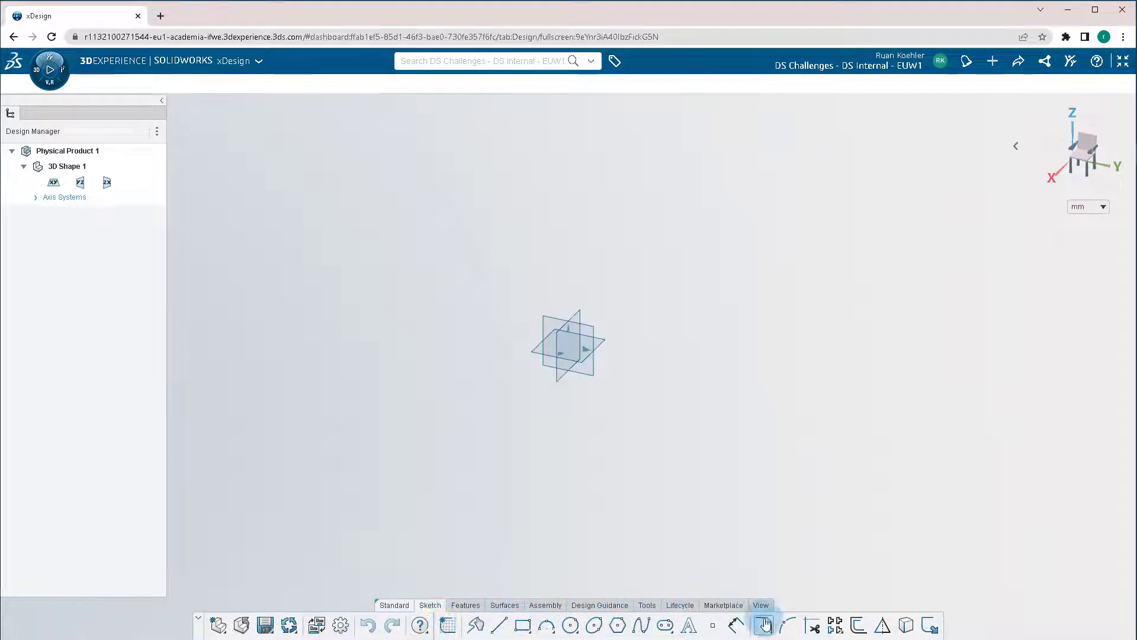
pyautogui.click(465, 605)
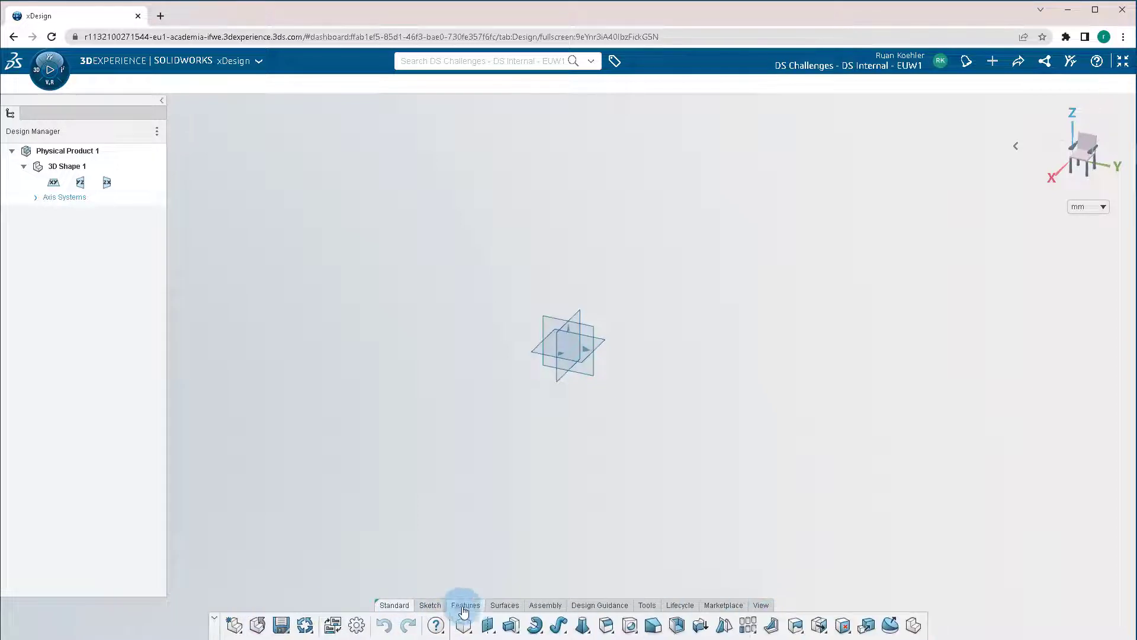
pyautogui.click(497, 605)
pyautogui.click(542, 605)
pyautogui.click(595, 605)
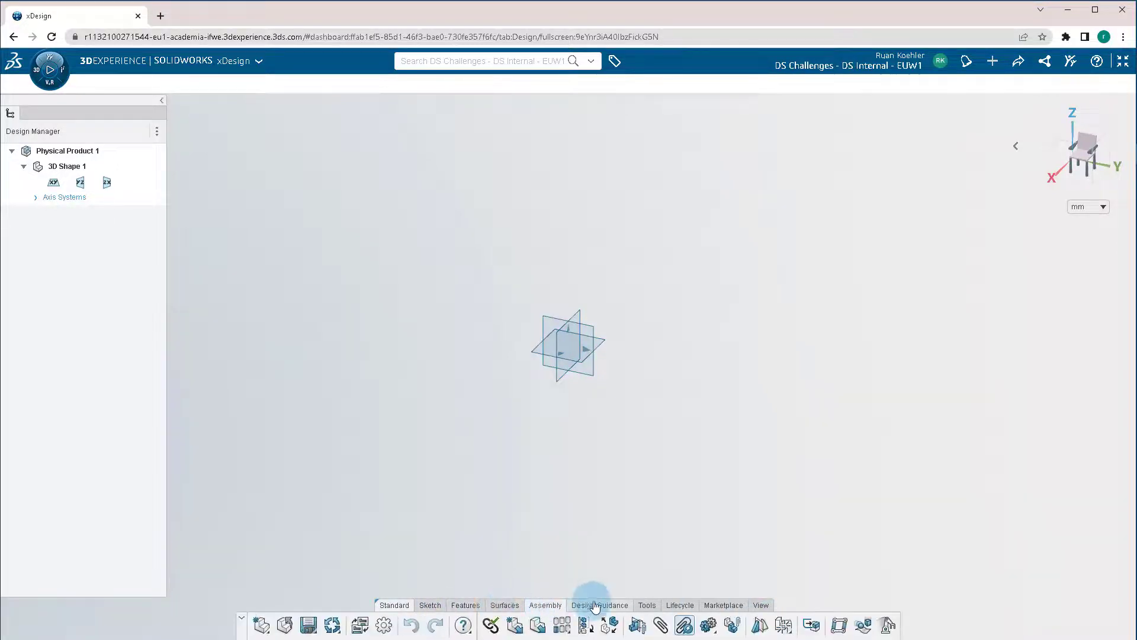
pyautogui.click(647, 605)
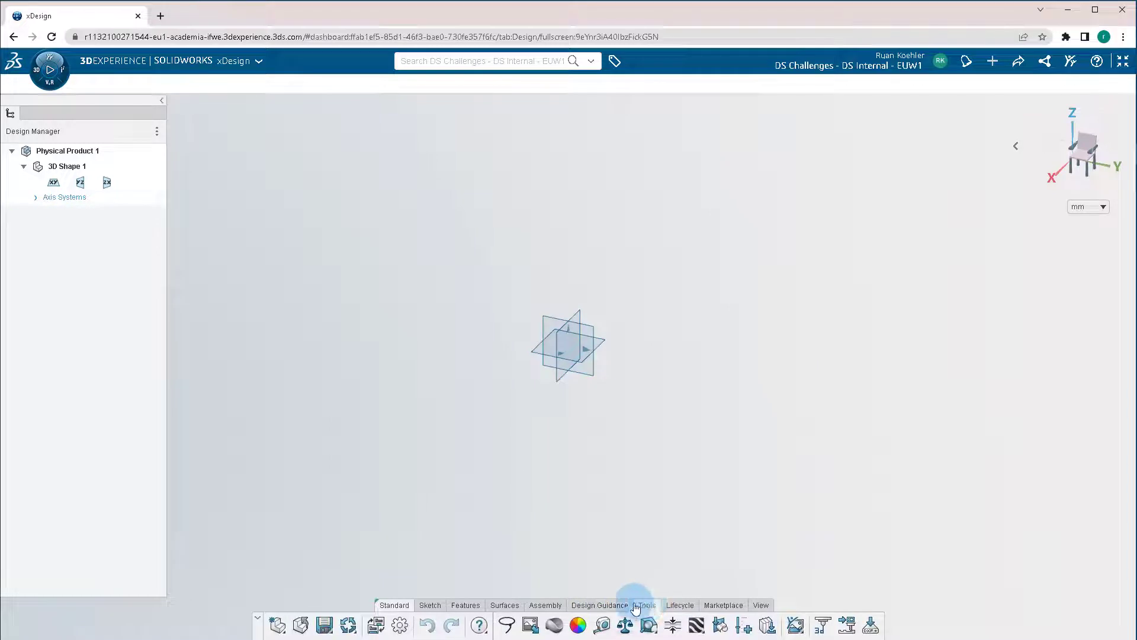
# Step: Start a sketch on the XY plane and draw a rectangle from the origin
pyautogui.click(430, 605)
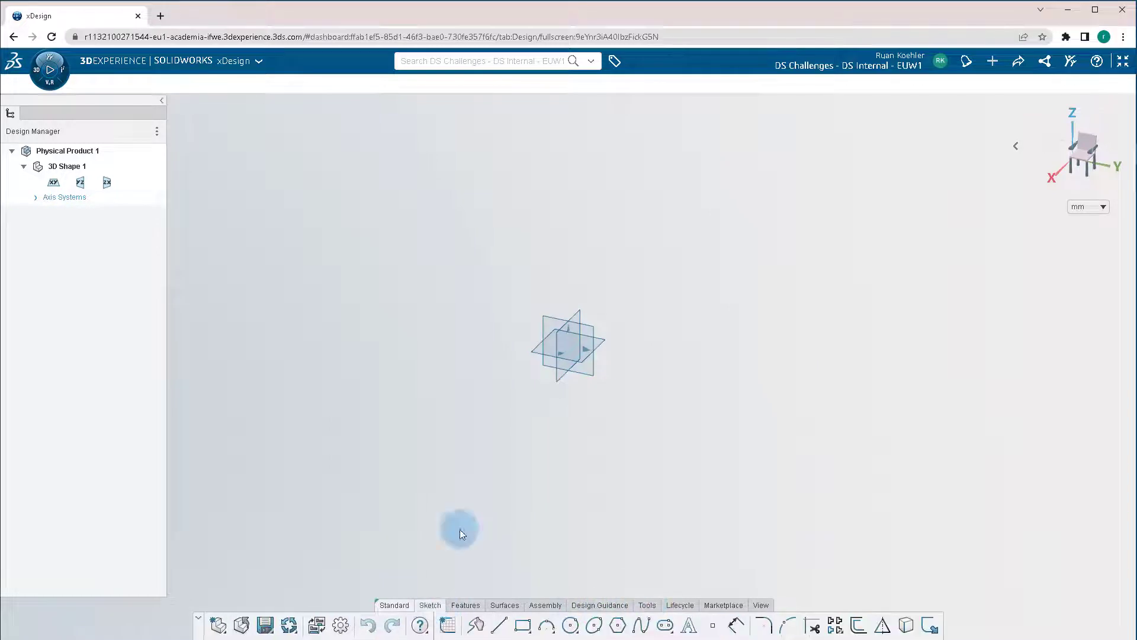
pyautogui.click(541, 355)
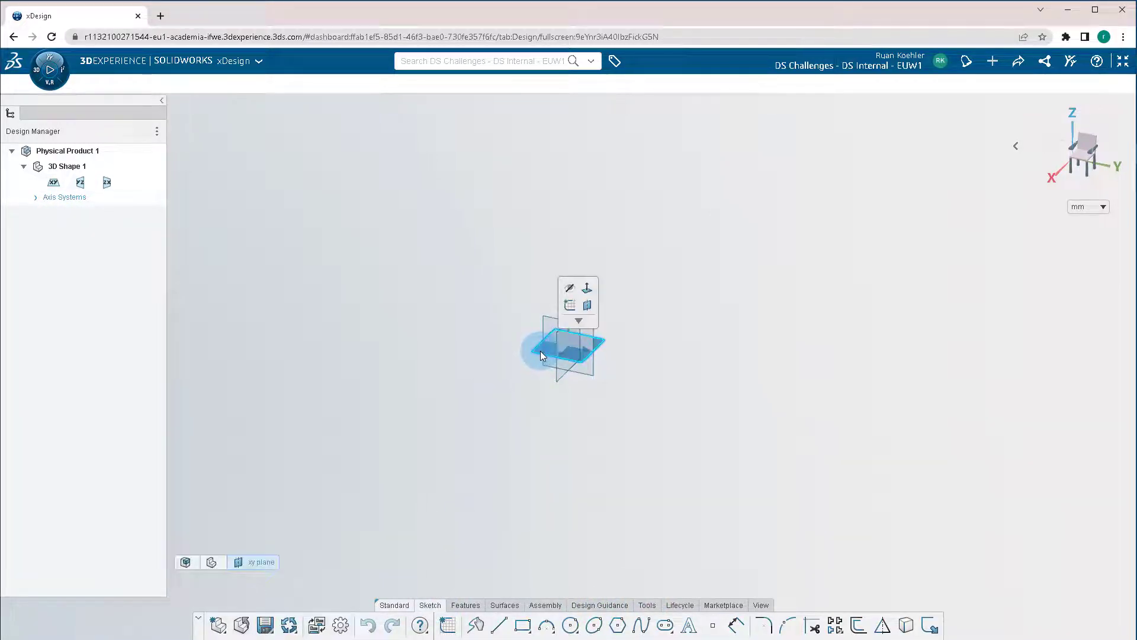
pyautogui.click(569, 306)
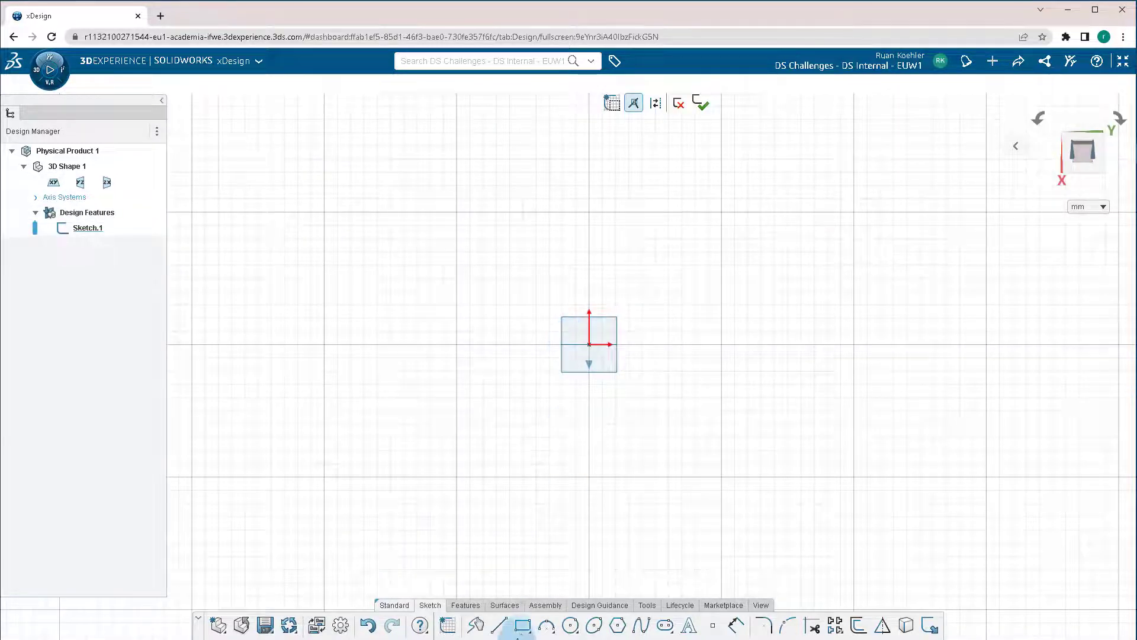
pyautogui.click(523, 626)
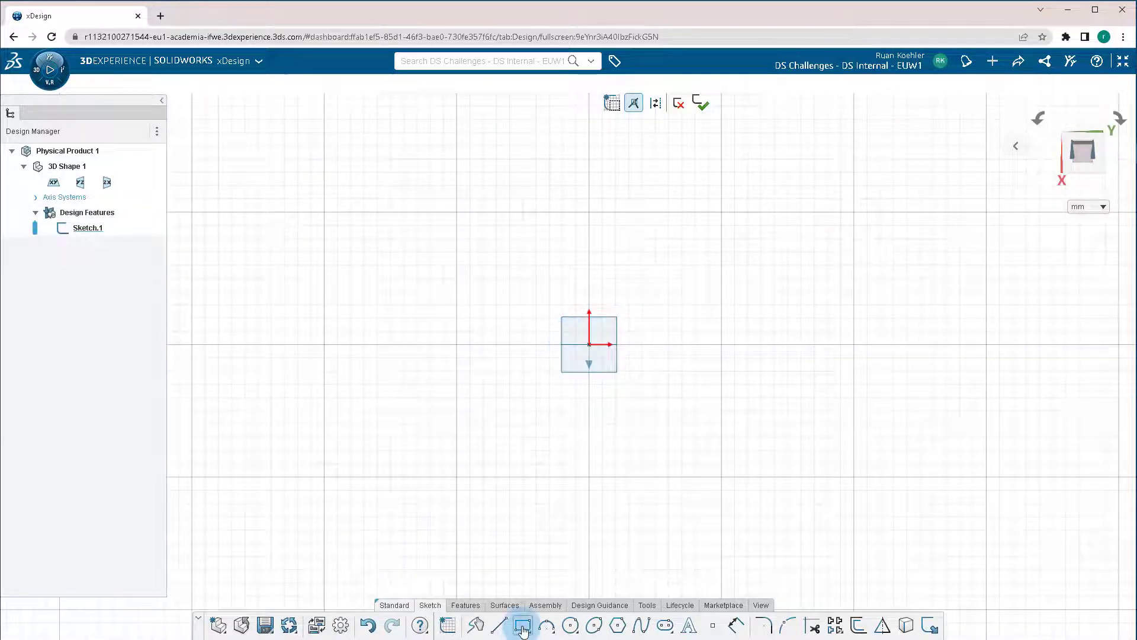
pyautogui.click(589, 344)
pyautogui.moveTo(733, 205); pyautogui.dragTo(788, 173)
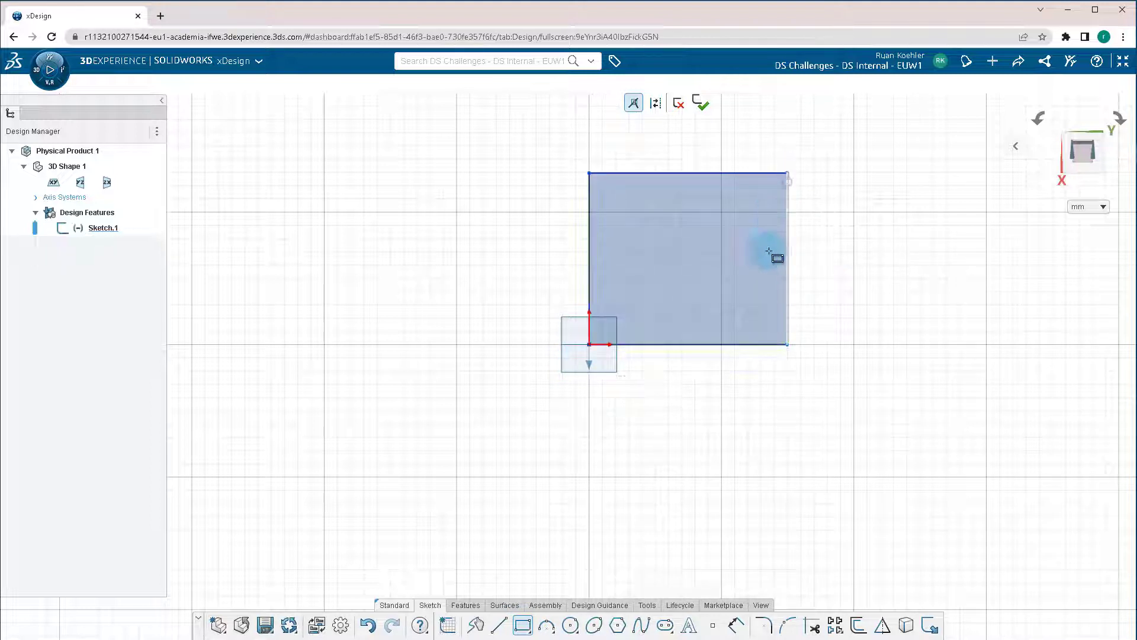
pyautogui.press('Escape')
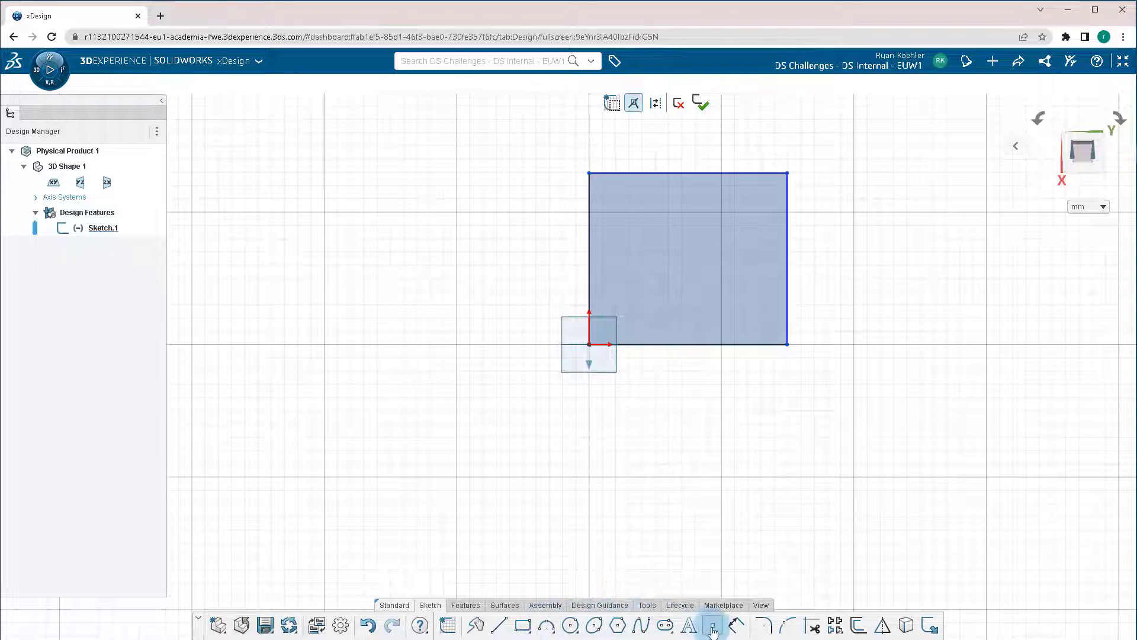
# Step: Dimension the rectangle's right edge to 130 mm and bottom edge to 100 mm
pyautogui.click(736, 626)
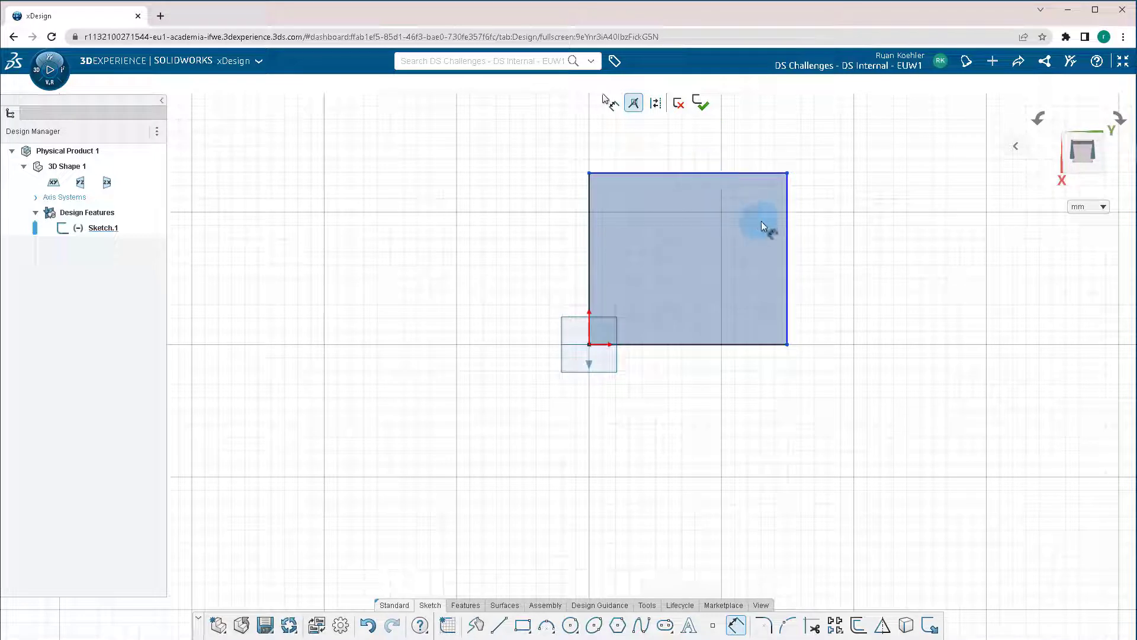
pyautogui.moveTo(785, 224); pyautogui.dragTo(818, 240)
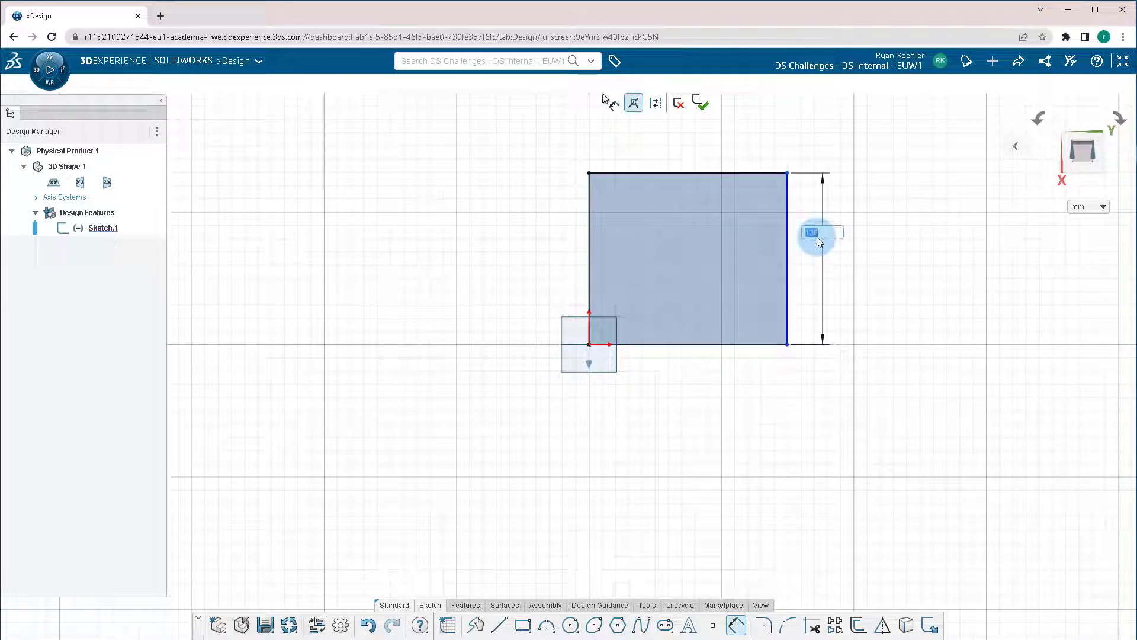
pyautogui.press('Return')
pyautogui.moveTo(662, 348); pyautogui.dragTo(663, 362)
pyautogui.click(665, 362)
pyautogui.write('100')
pyautogui.press('Return')
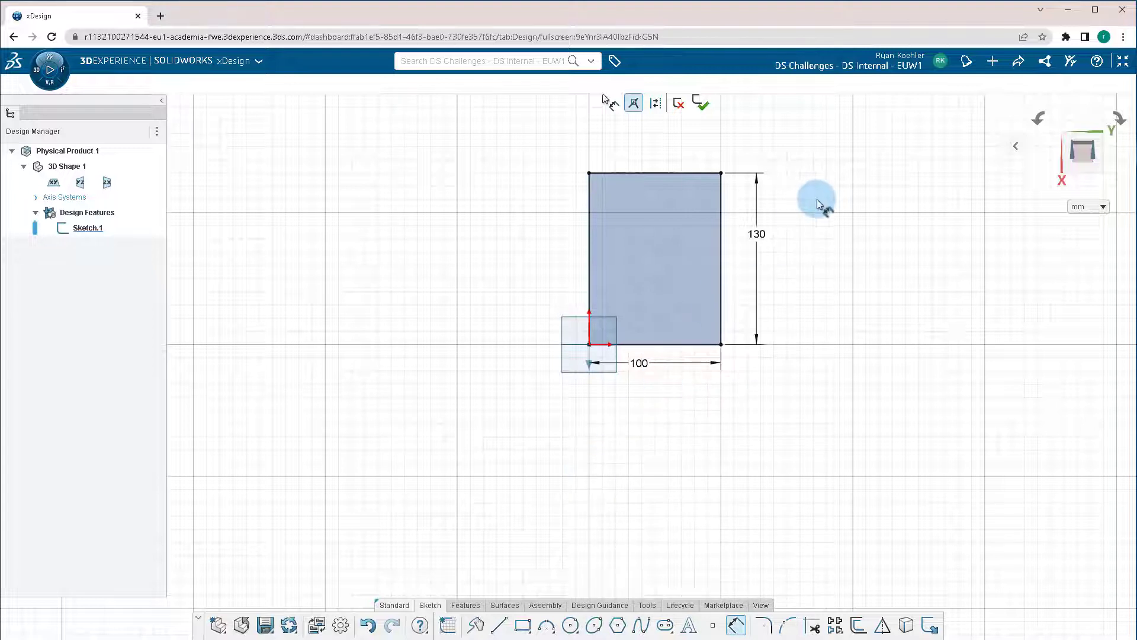
# Step: Extrude the rectangle sketch as a 35 mm Blind solid, previewed in isometric view
pyautogui.click(466, 604)
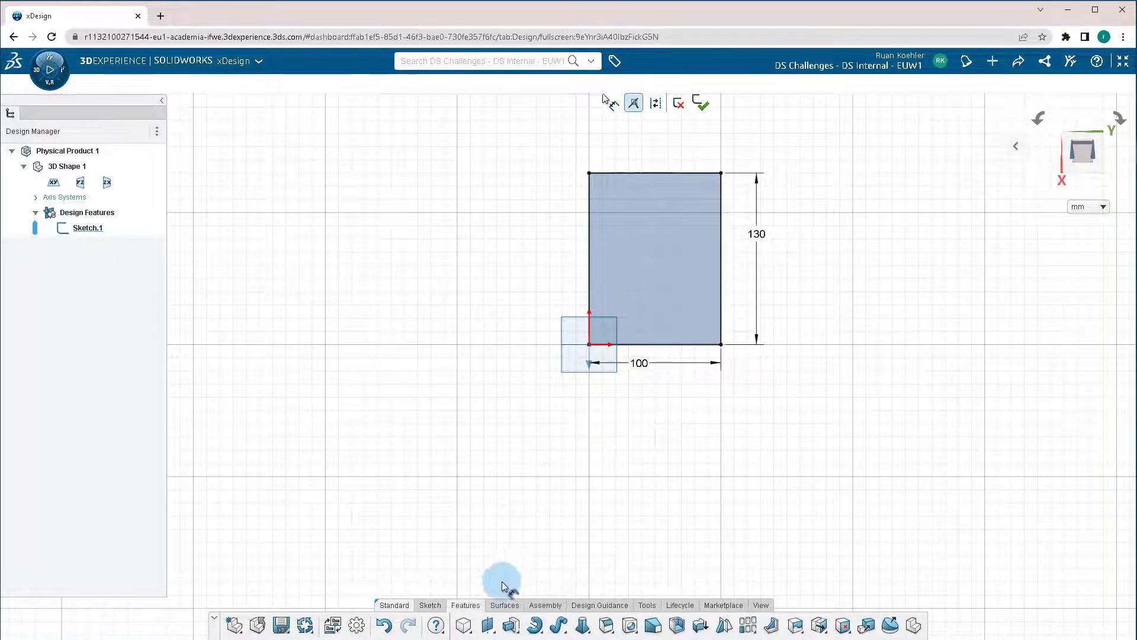
pyautogui.click(509, 627)
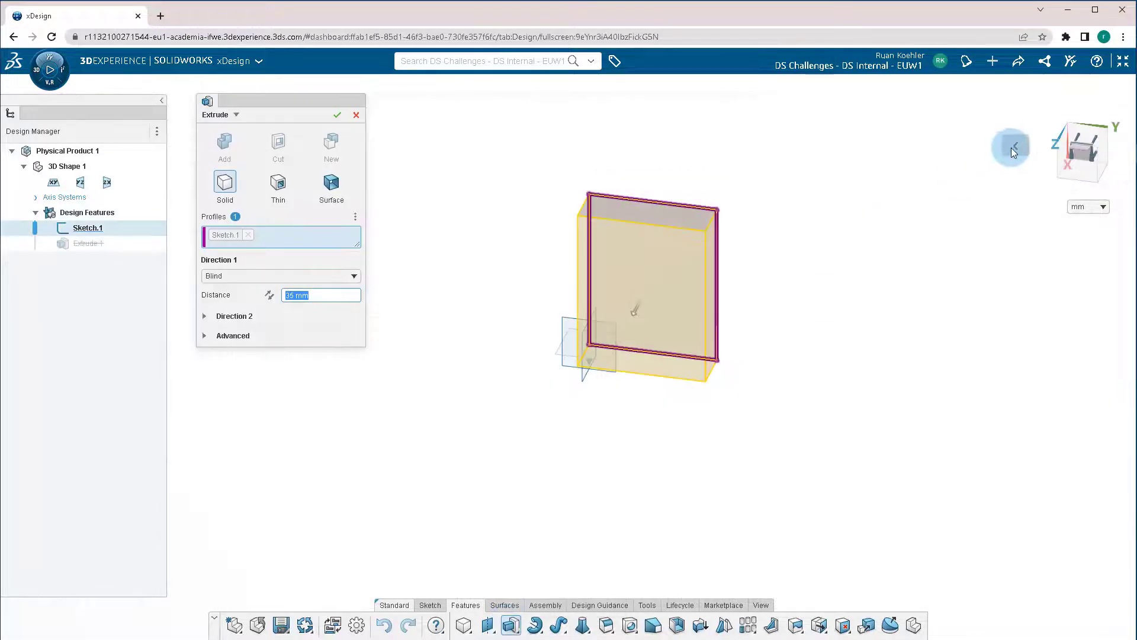
pyautogui.click(1013, 148)
pyautogui.click(919, 148)
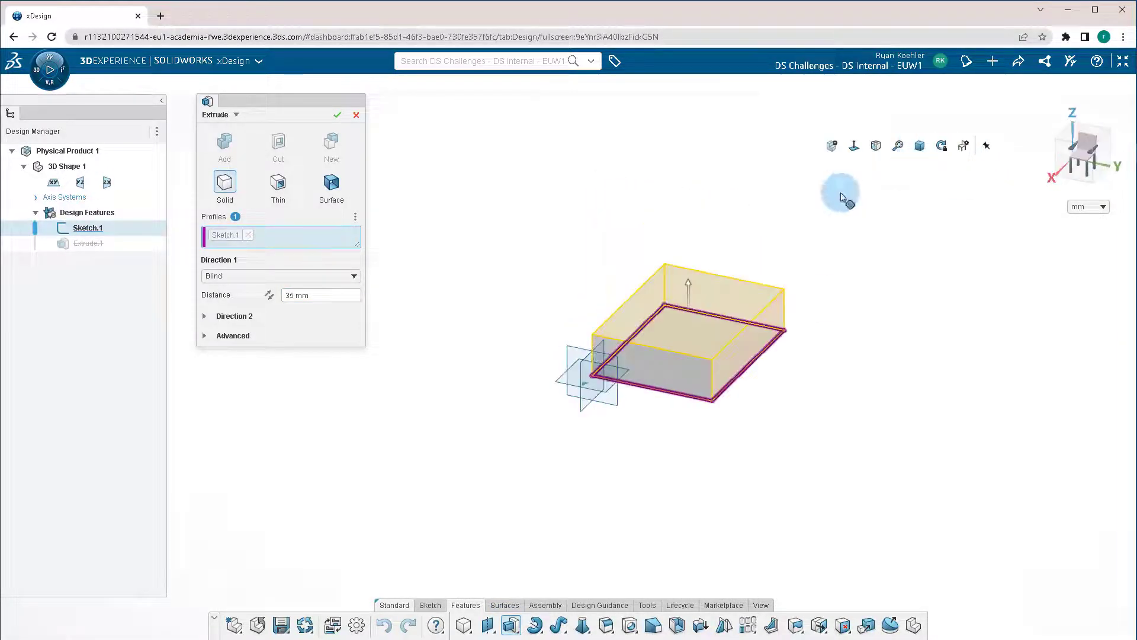
pyautogui.click(323, 293)
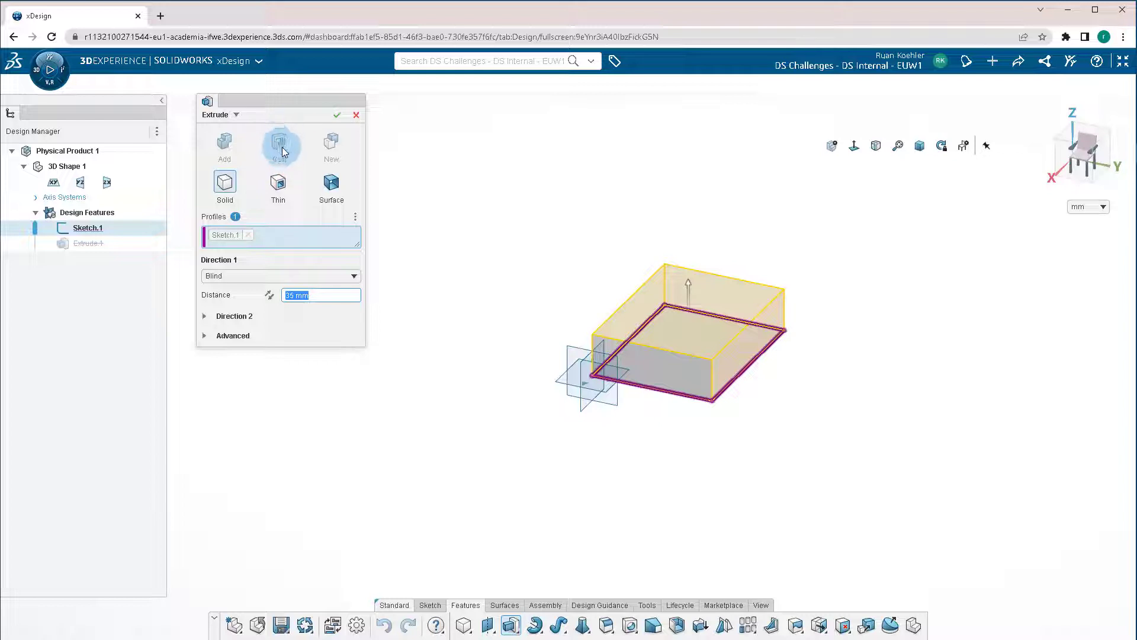
pyautogui.click(235, 114)
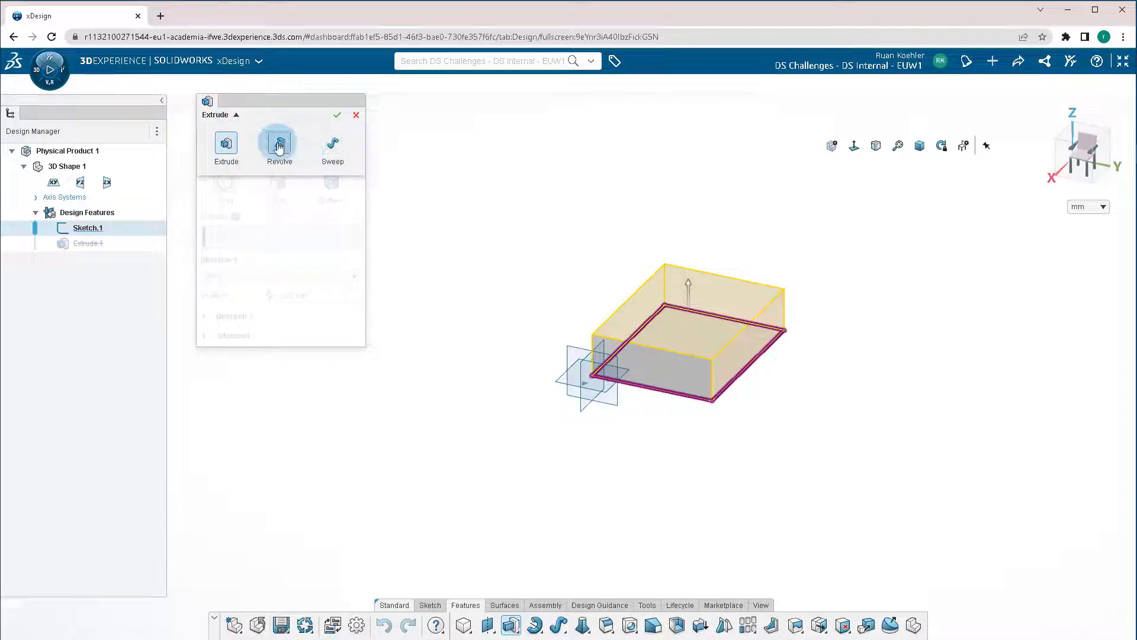
pyautogui.click(236, 115)
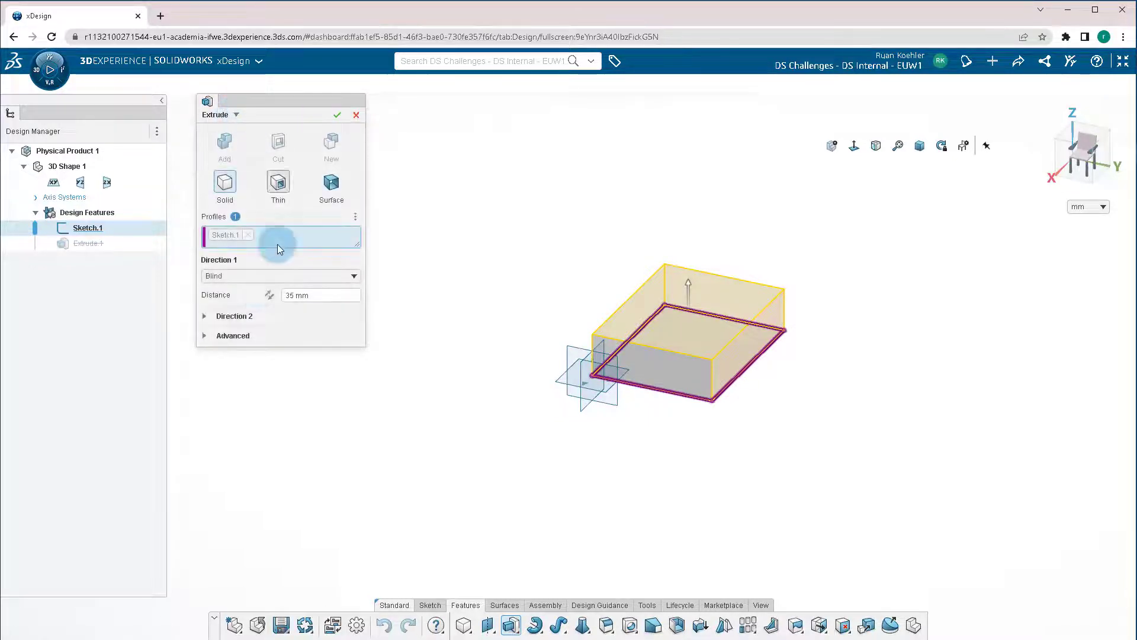
pyautogui.click(336, 116)
pyautogui.click(653, 309)
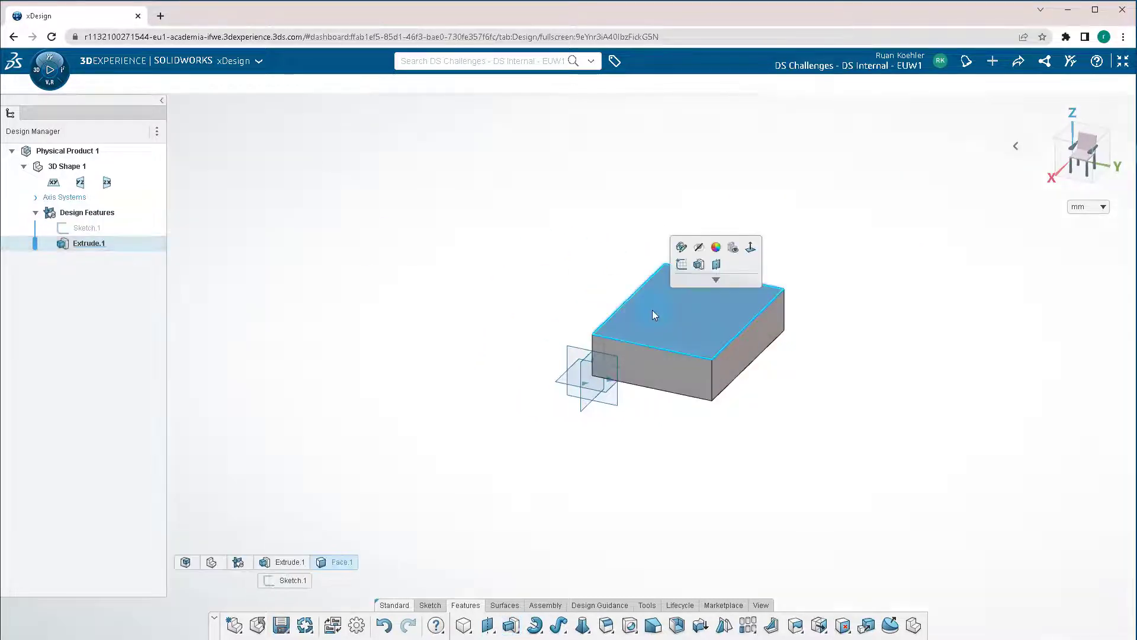
# Step: Sketch a circle near the middle of the block's top face
pyautogui.click(681, 268)
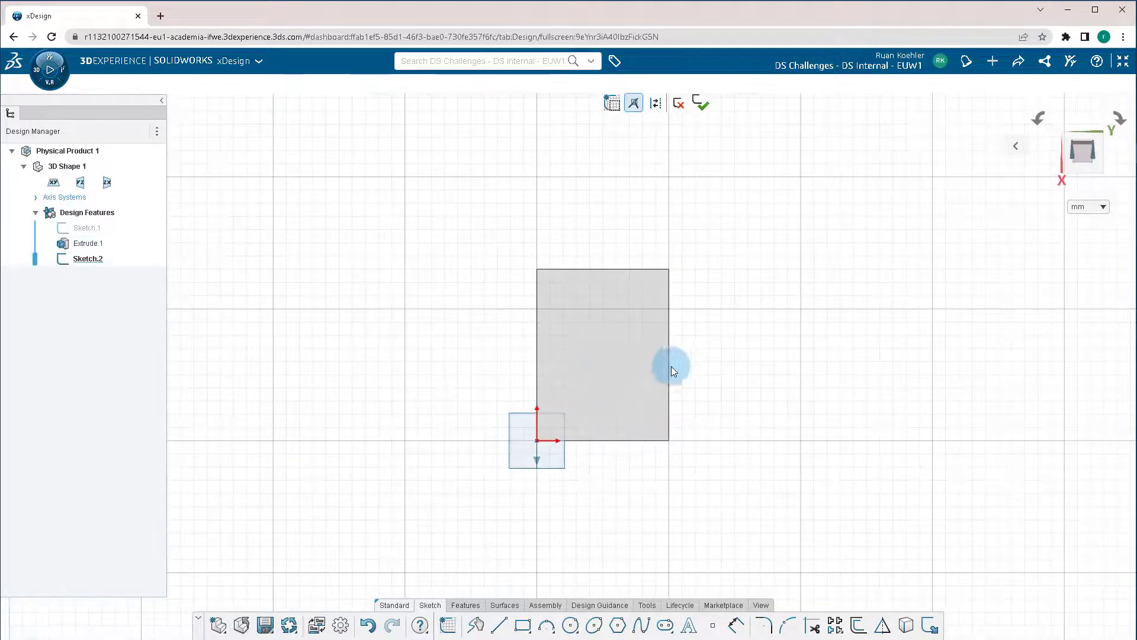
pyautogui.press('c')
pyautogui.moveTo(601, 361); pyautogui.dragTo(614, 377)
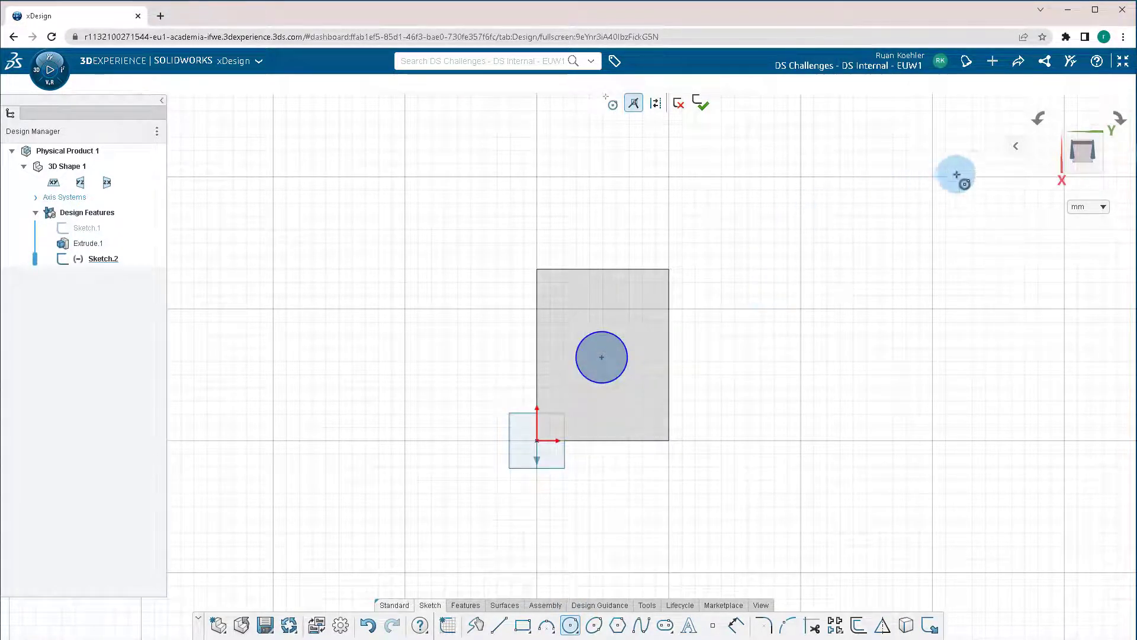
# Step: Extrude the circle as a Cut with Direction 1 set to Through all both
pyautogui.click(465, 605)
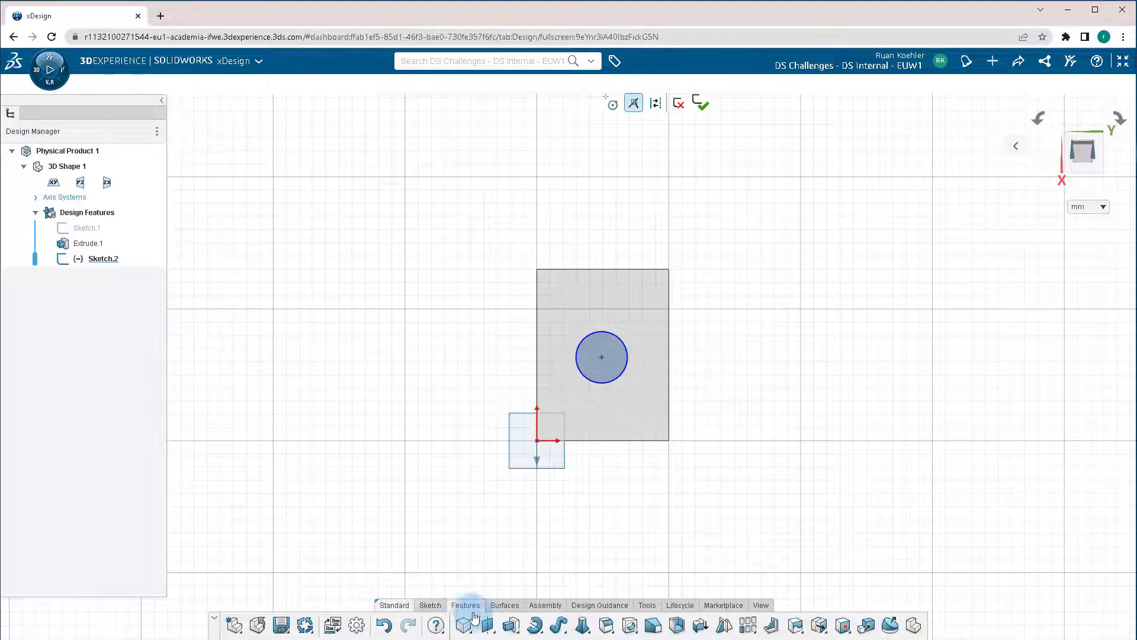
pyautogui.click(508, 627)
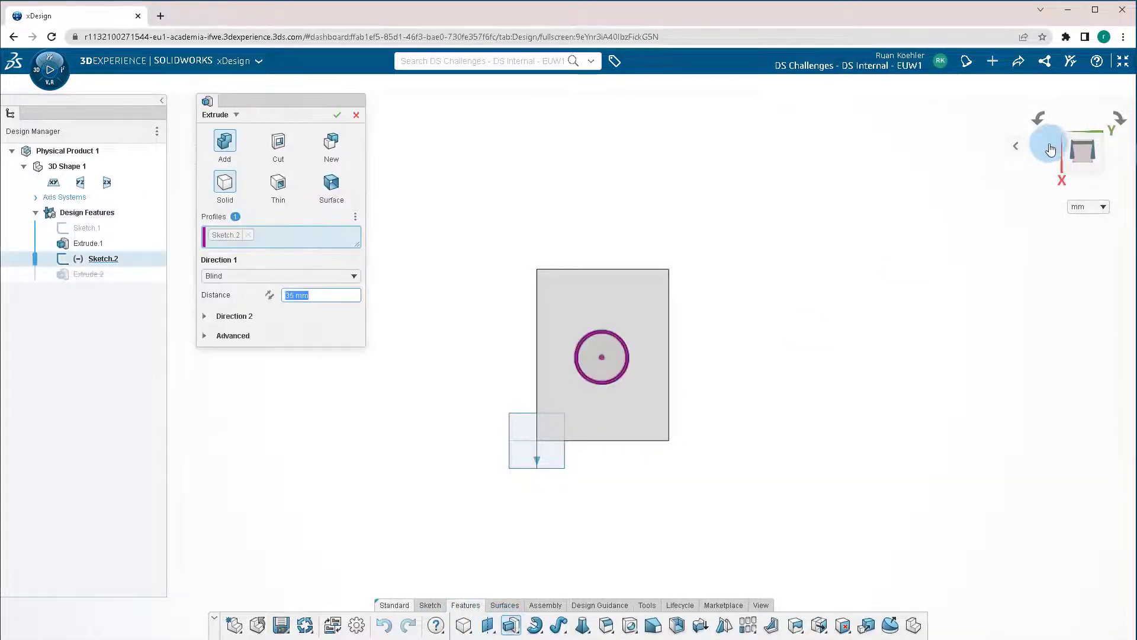
pyautogui.click(1017, 146)
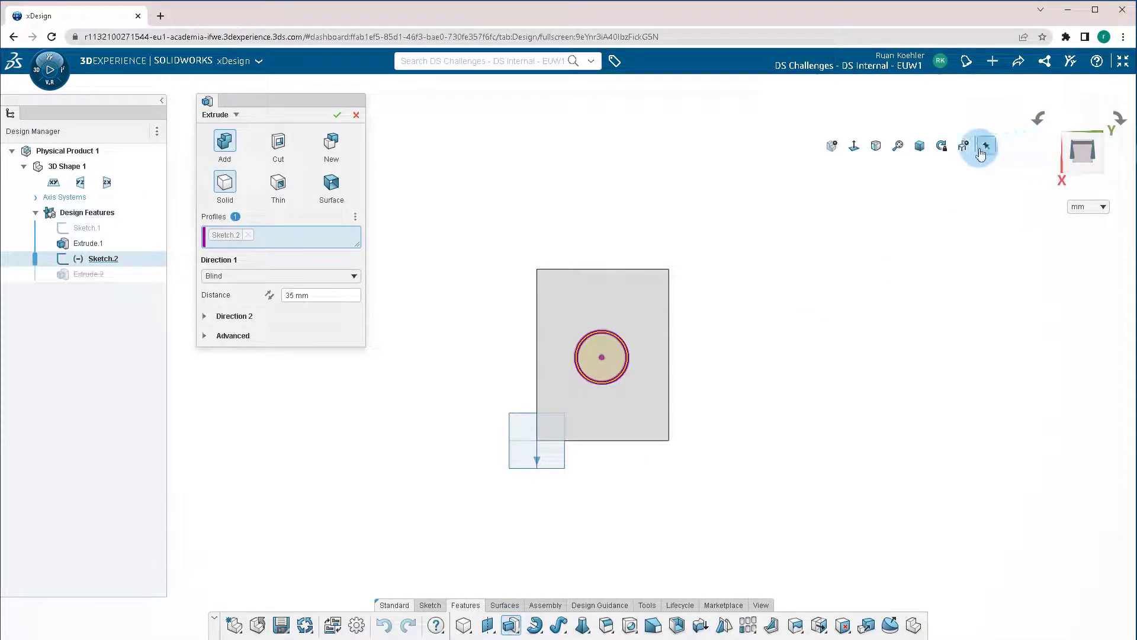
pyautogui.click(921, 148)
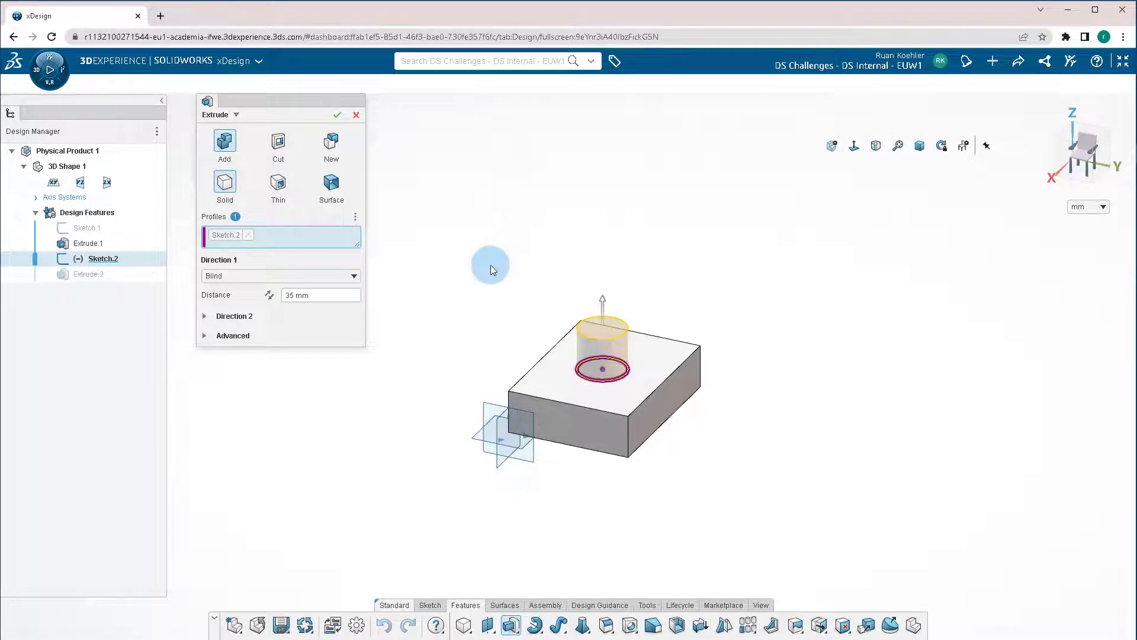
pyautogui.moveTo(602, 299); pyautogui.dragTo(601, 216)
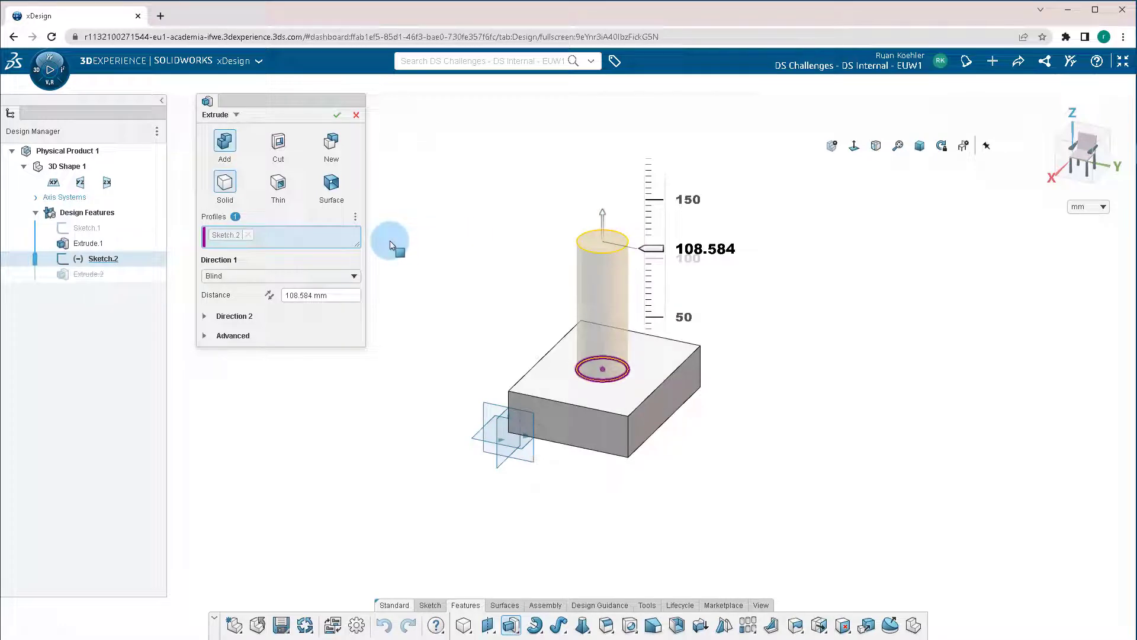
pyautogui.click(280, 148)
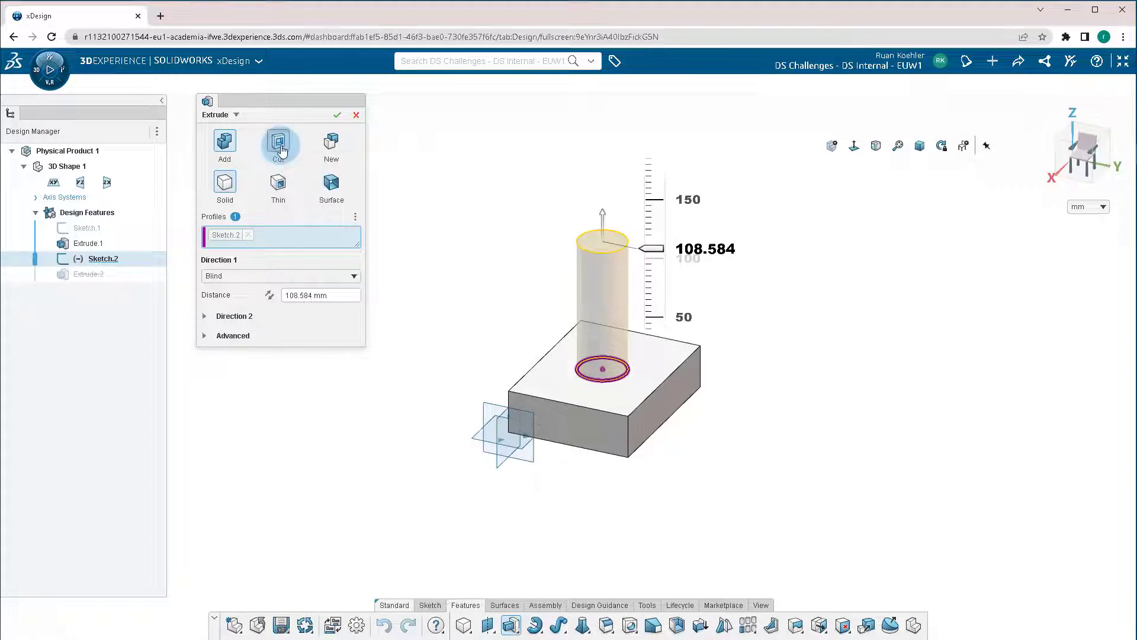
pyautogui.click(249, 276)
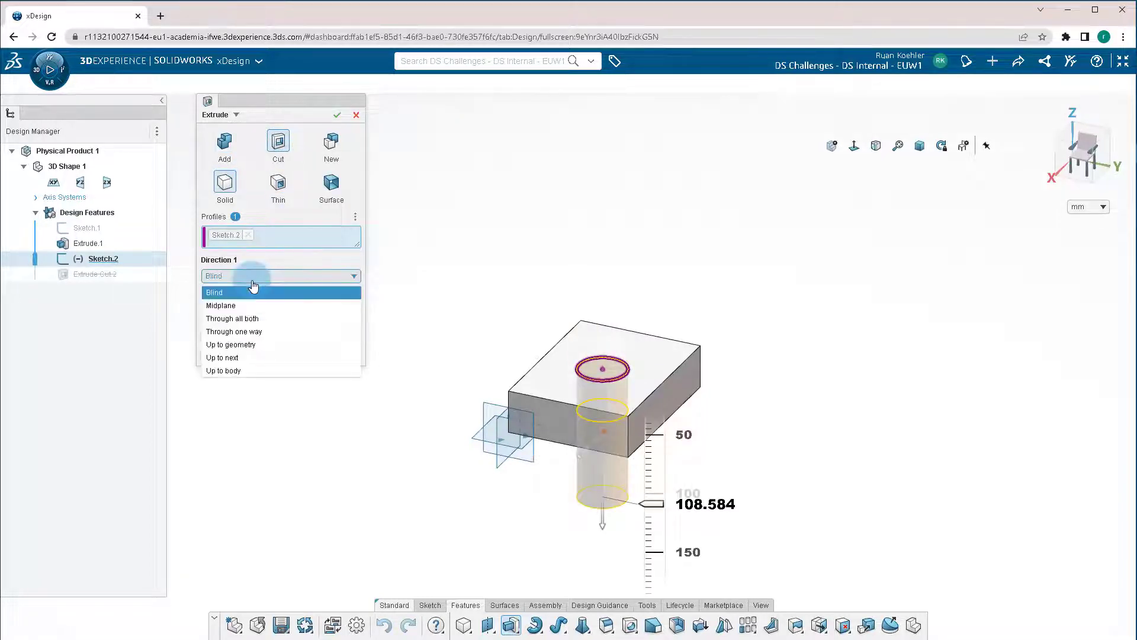
pyautogui.click(241, 322)
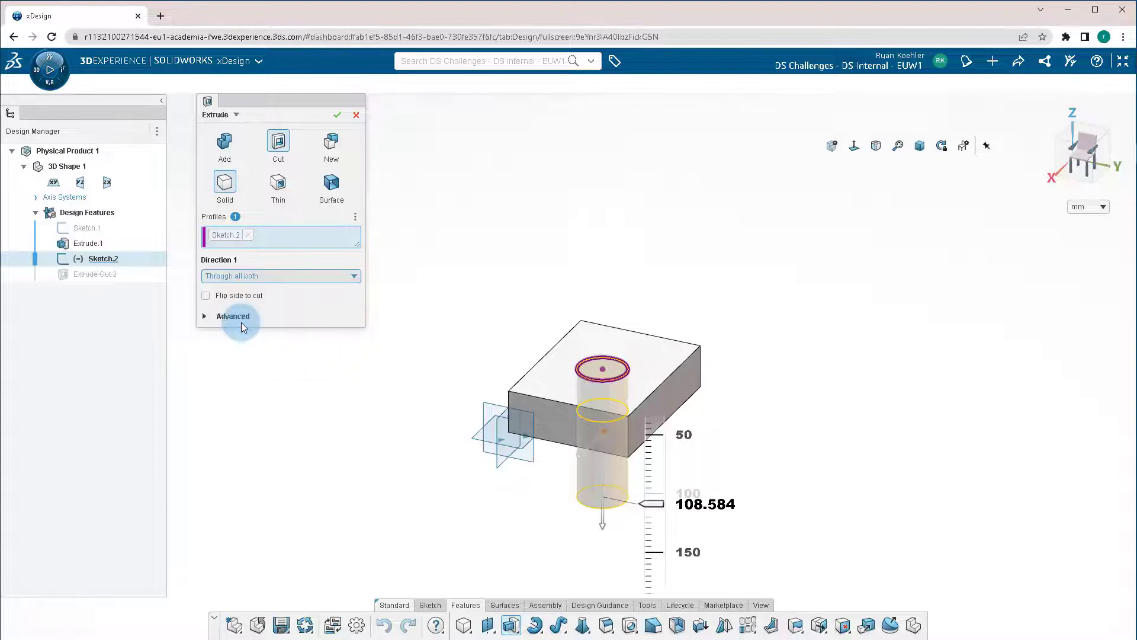
pyautogui.click(337, 114)
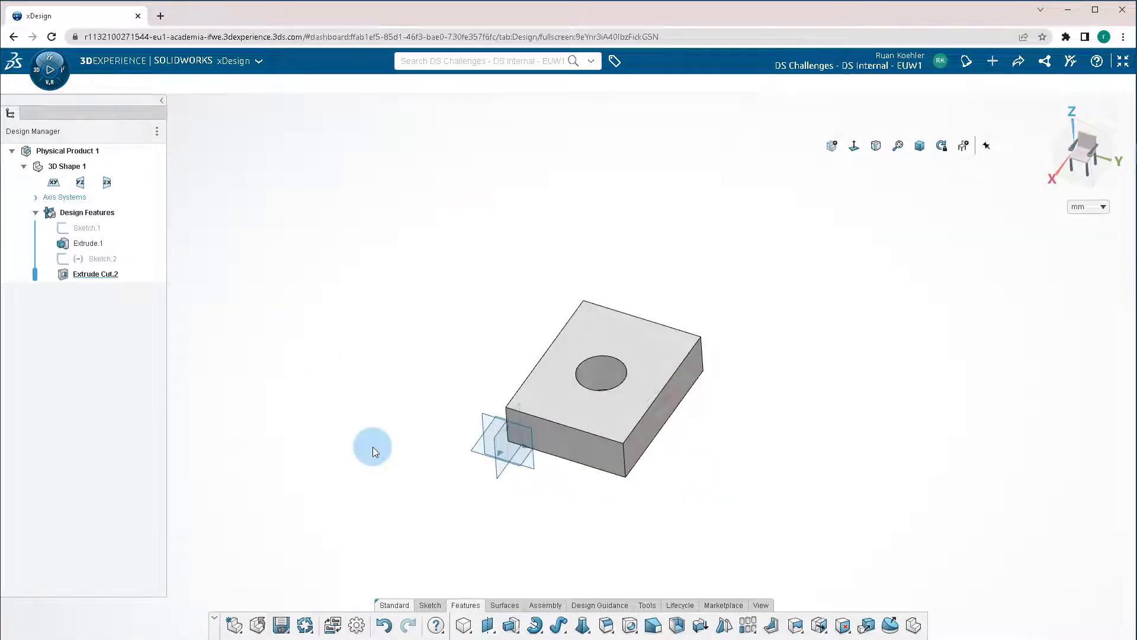
# Step: Save Physical Product 1 with its through-hole using the Save icon
pyautogui.moveTo(372, 447)
pyautogui.mouseDown(button='middle')
pyautogui.moveTo(384, 419)
pyautogui.moveTo(384, 438)
pyautogui.mouseUp(button='middle')
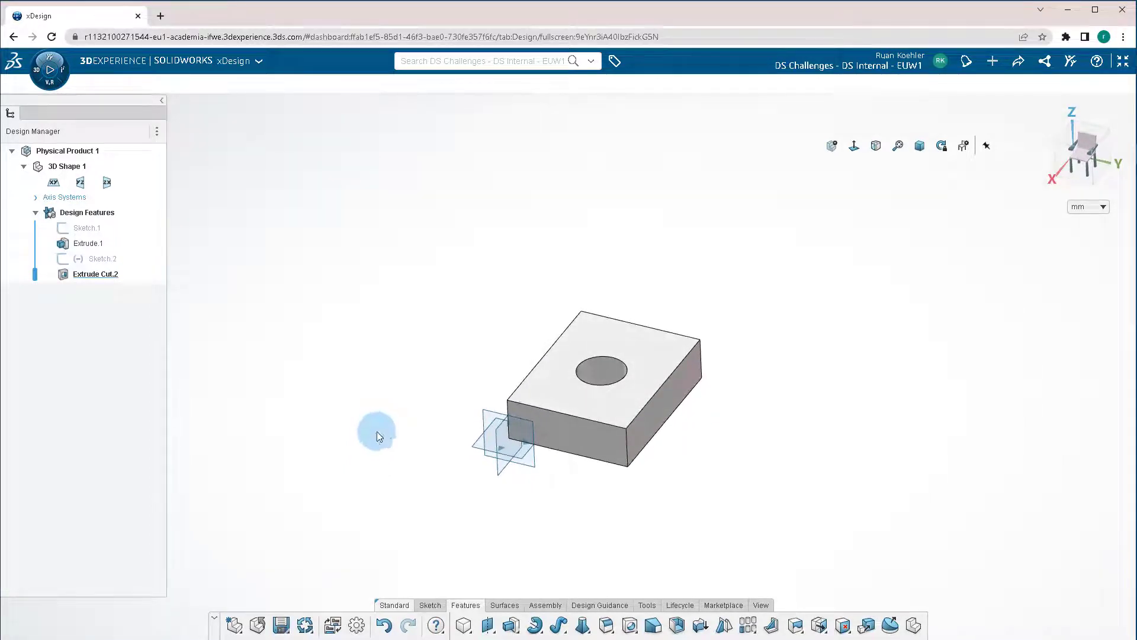
pyautogui.click(280, 627)
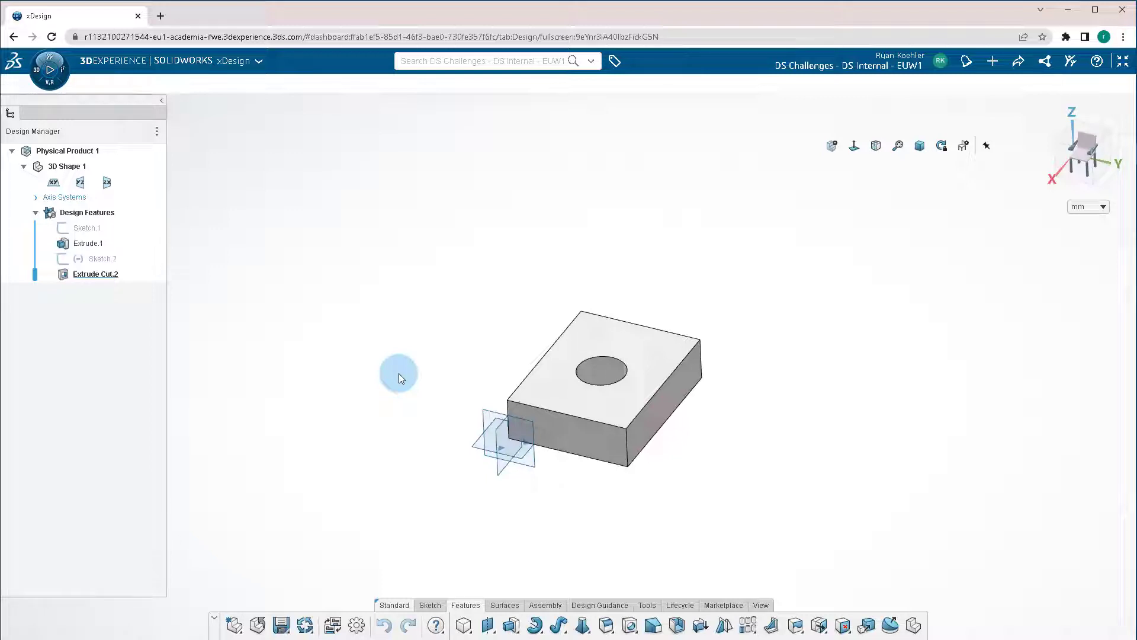
pyautogui.click(1122, 61)
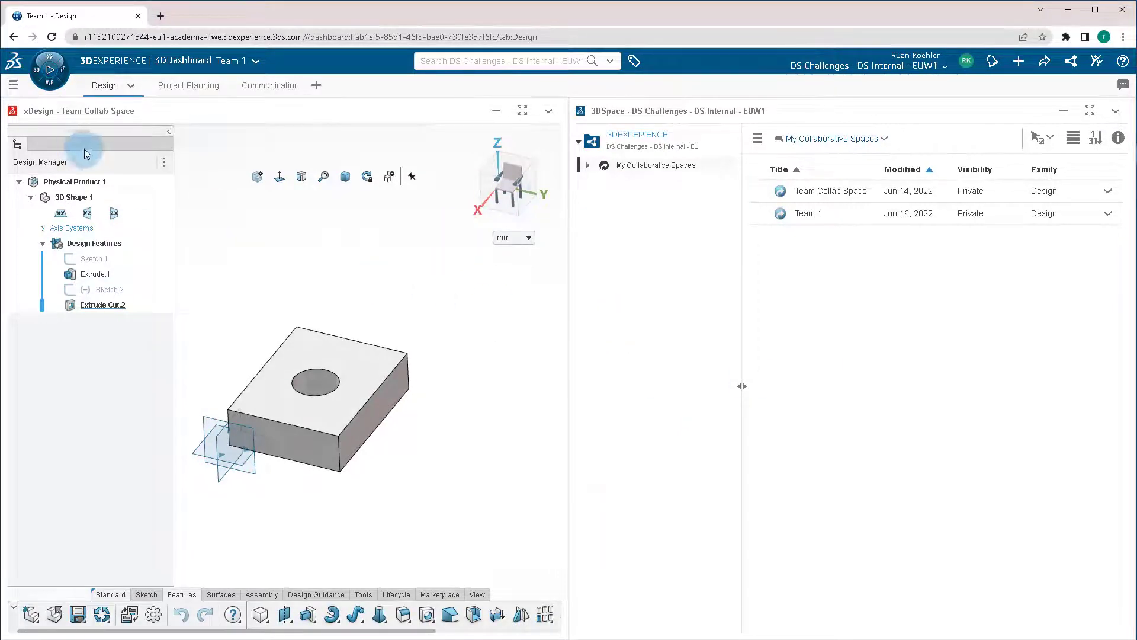
pyautogui.click(189, 84)
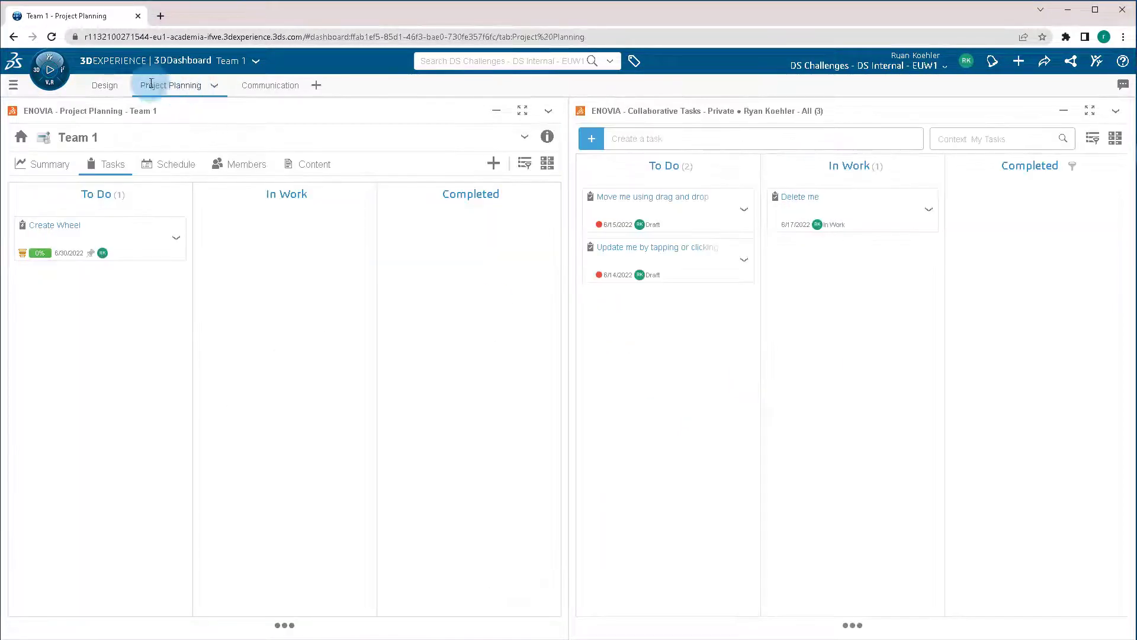
pyautogui.click(97, 87)
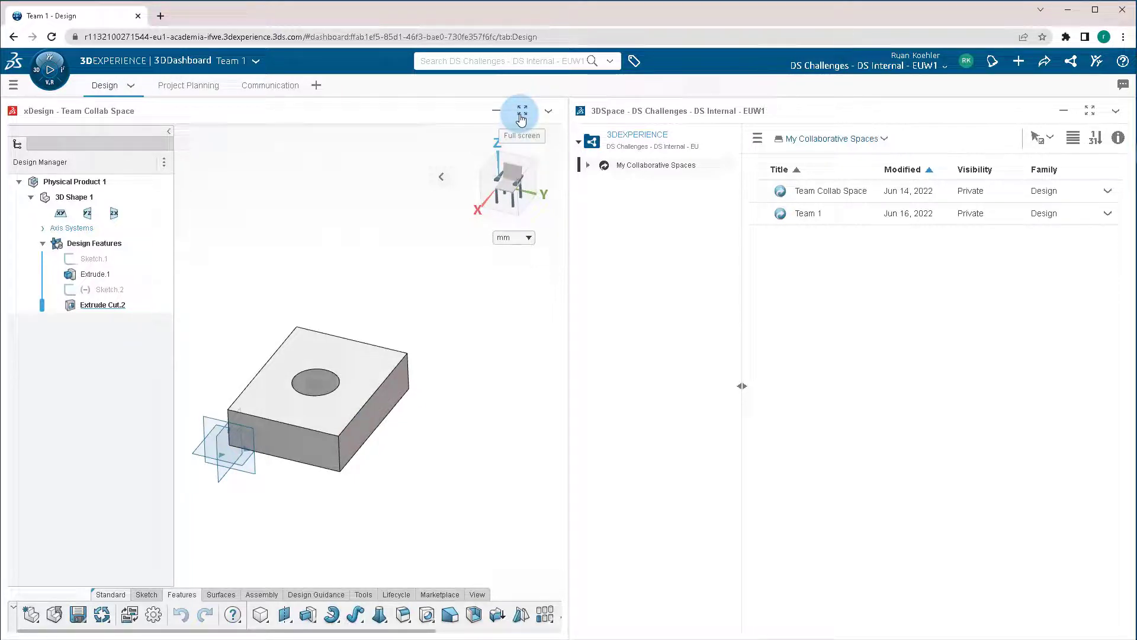
pyautogui.click(522, 119)
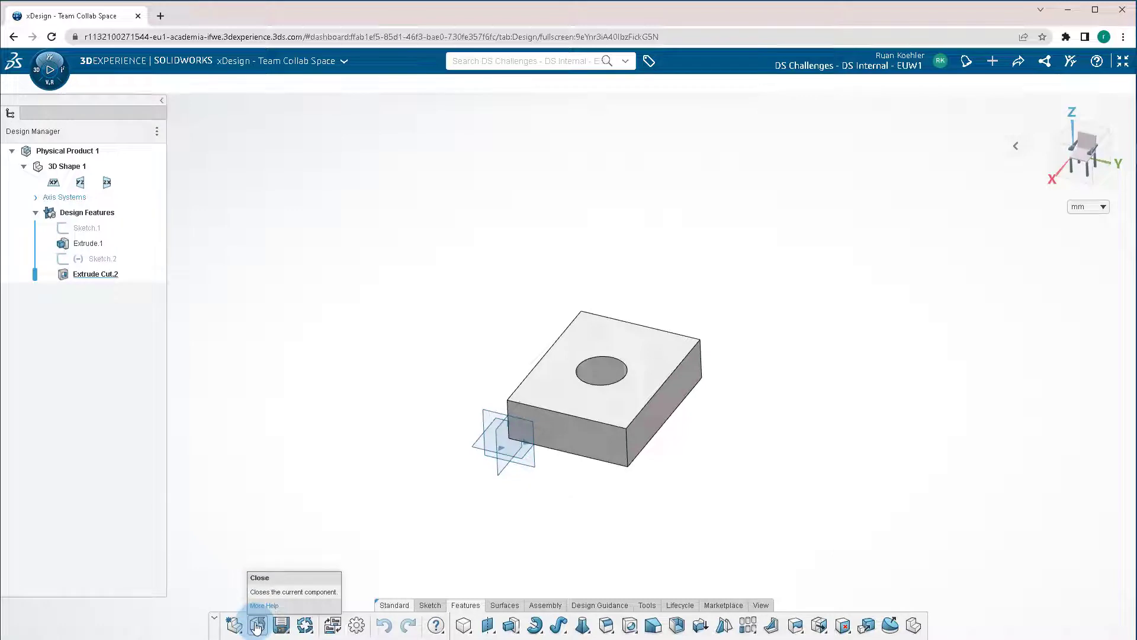
# Step: Close Physical Product 1 and open the search bar's dropdown options
pyautogui.click(257, 626)
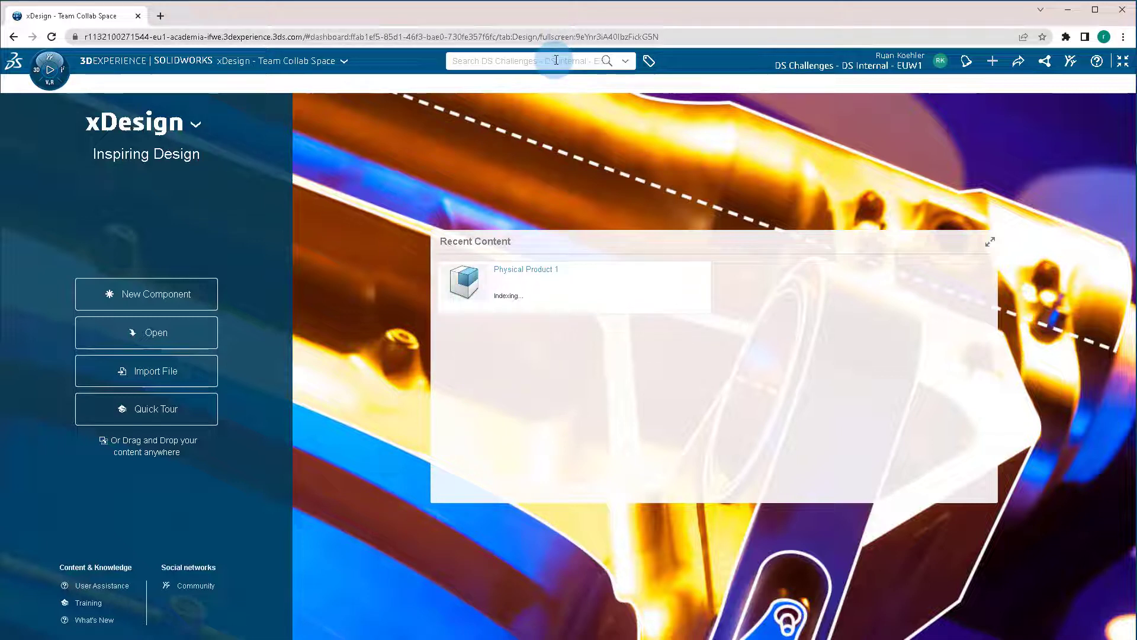
pyautogui.click(622, 64)
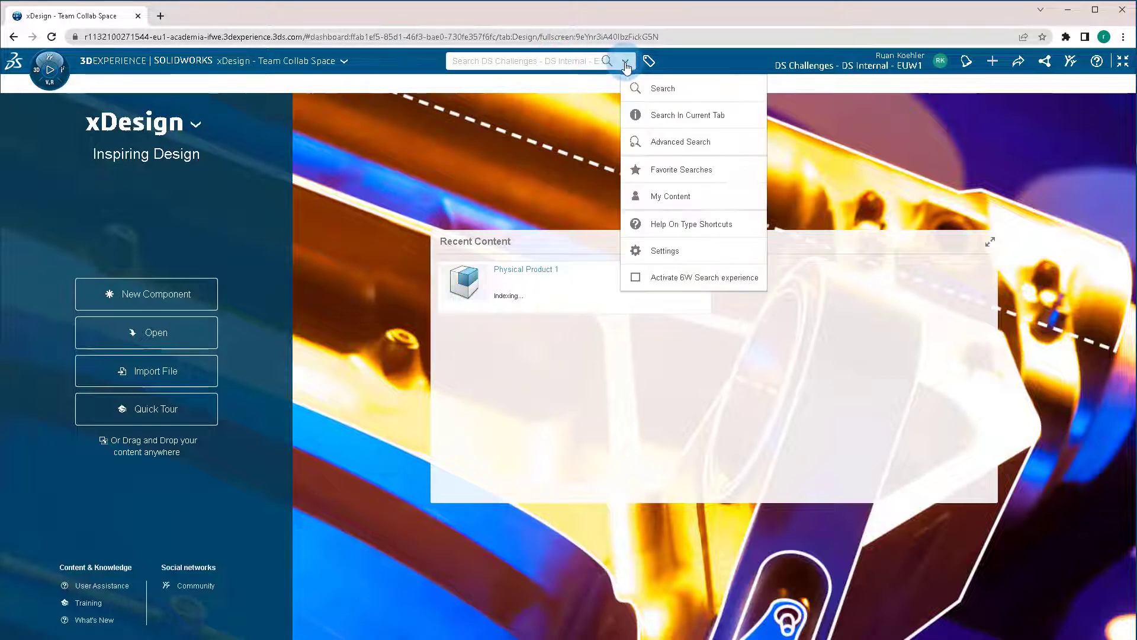
# Step: Filter My Content to your own items and drag the 6 HiGrip wheel into xDesign
pyautogui.click(654, 195)
pyautogui.click(431, 231)
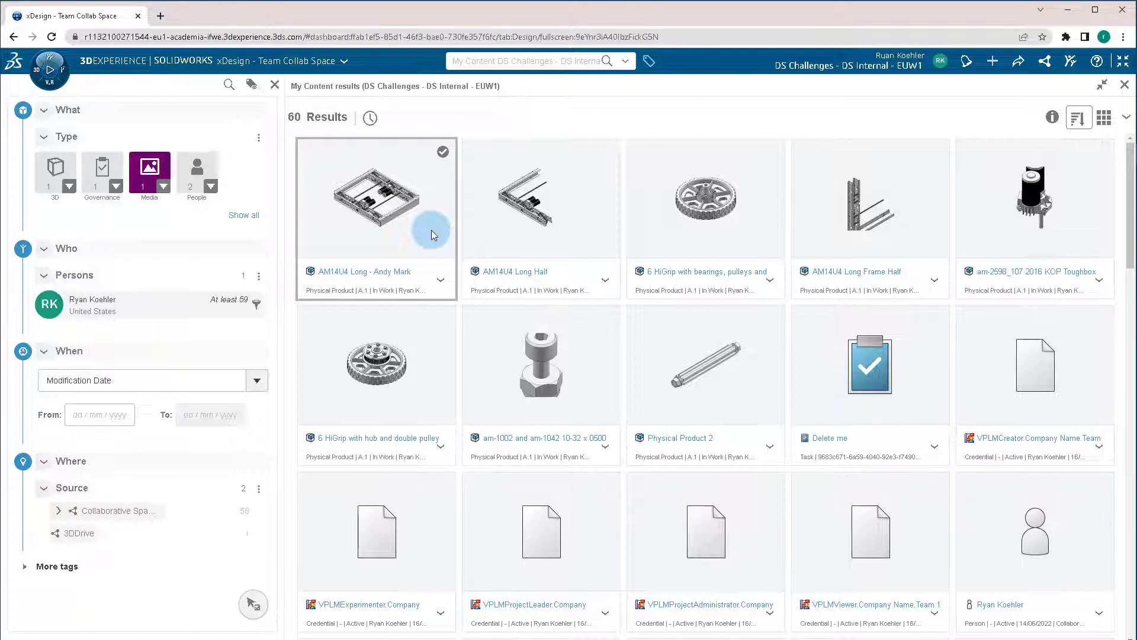
pyautogui.click(430, 230)
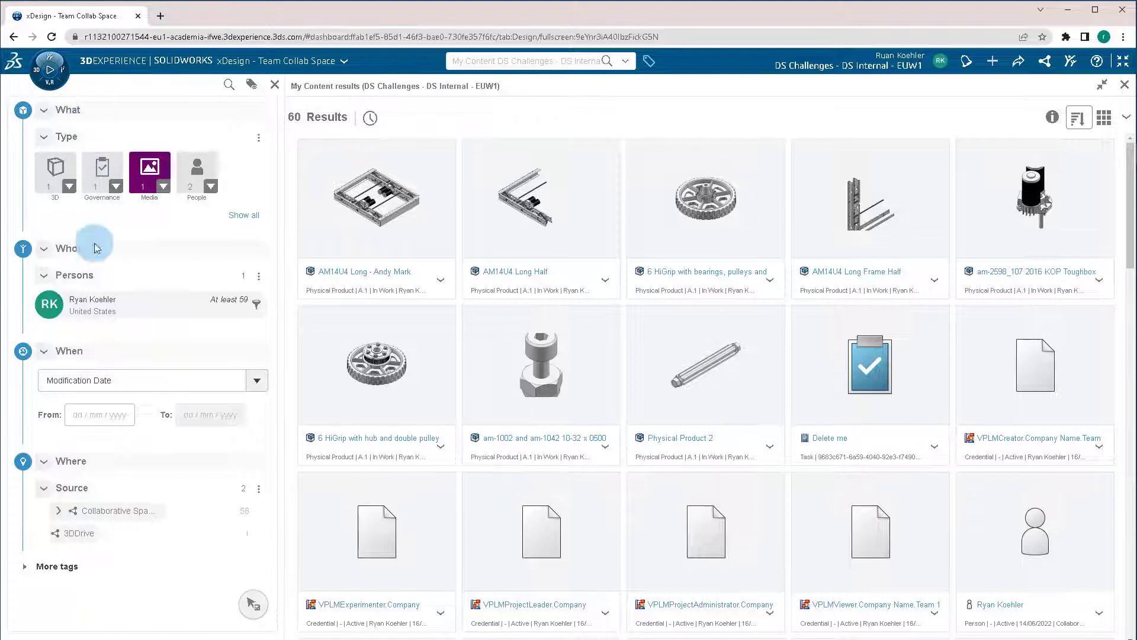
pyautogui.click(24, 567)
pyautogui.scroll(-3, 54, 515)
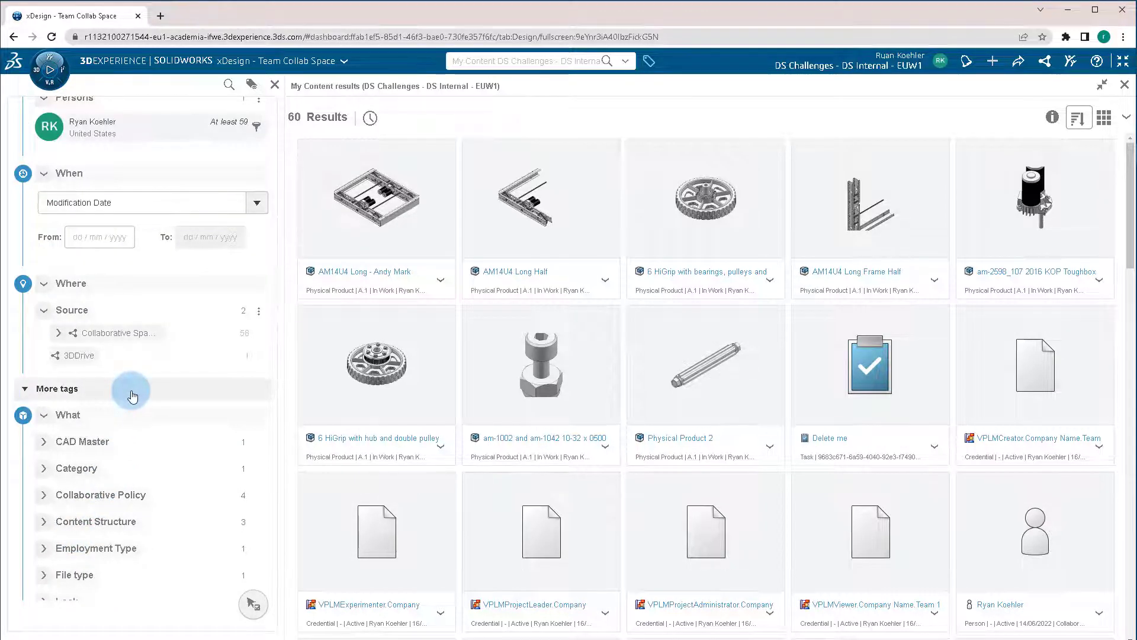
pyautogui.scroll(3, 131, 385)
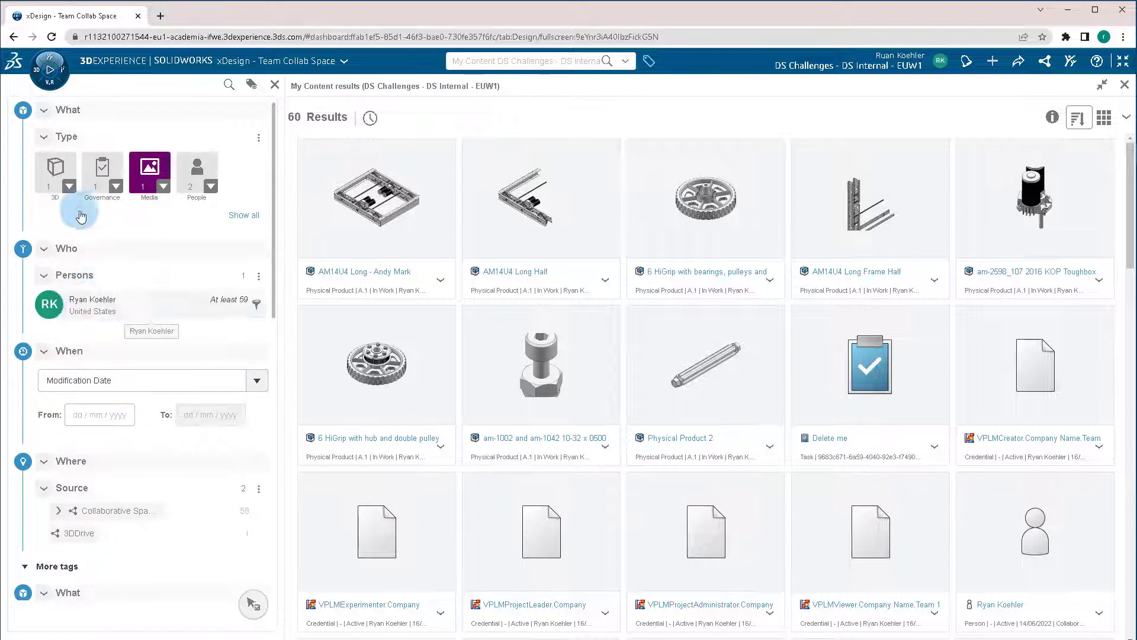
pyautogui.click(112, 310)
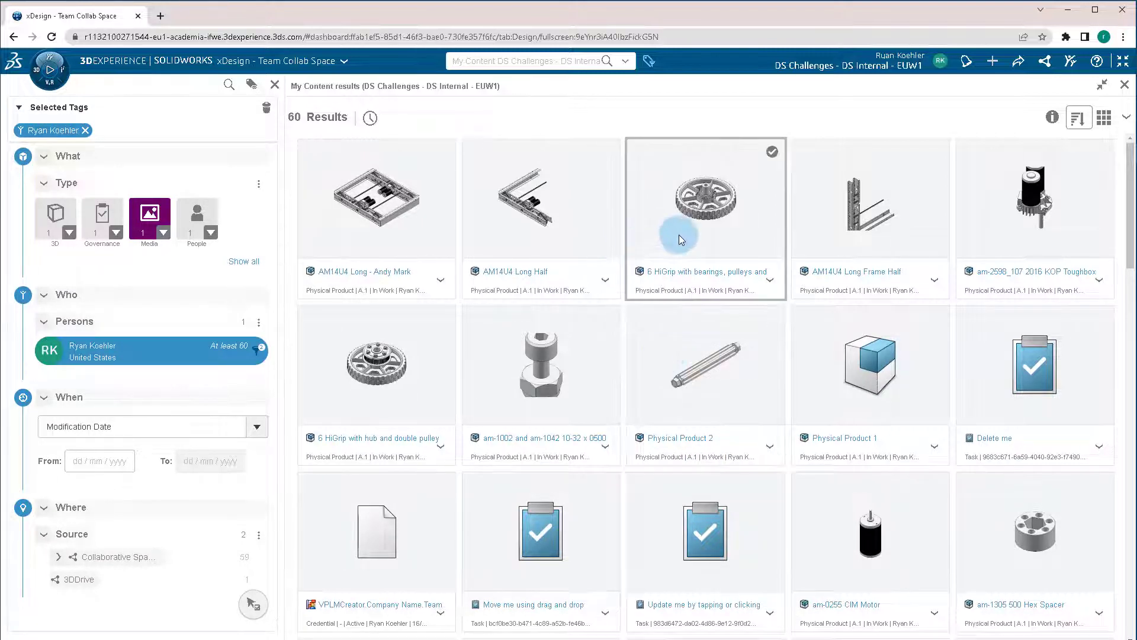
pyautogui.moveTo(685, 230); pyautogui.dragTo(513, 286)
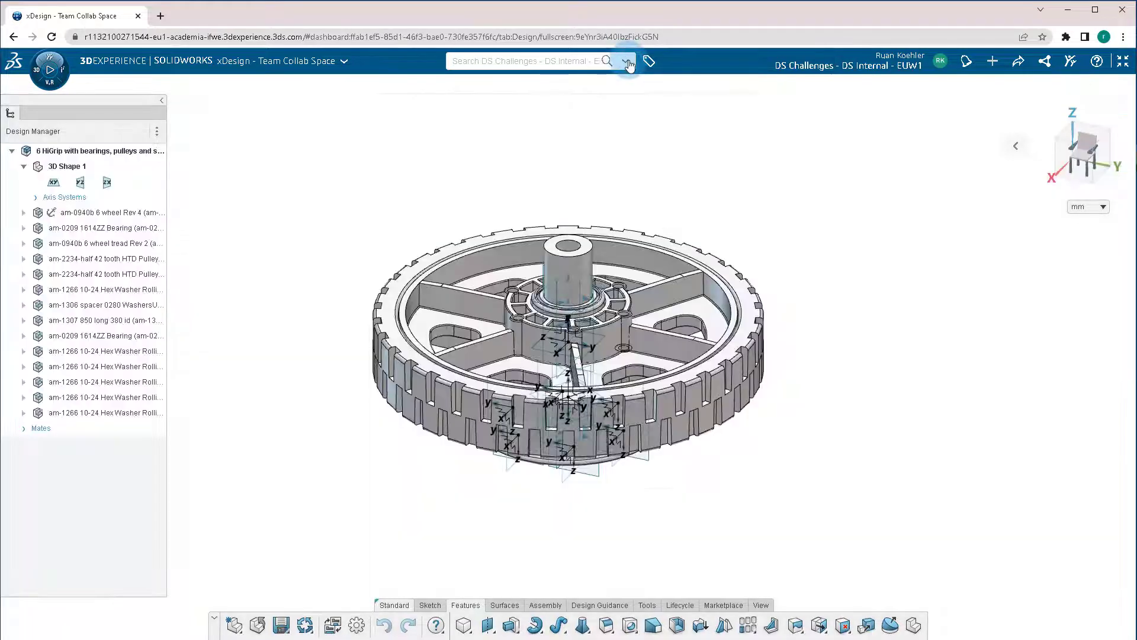
# Step: Choose My Content from the search dropdown to list the 61 results again
pyautogui.click(626, 62)
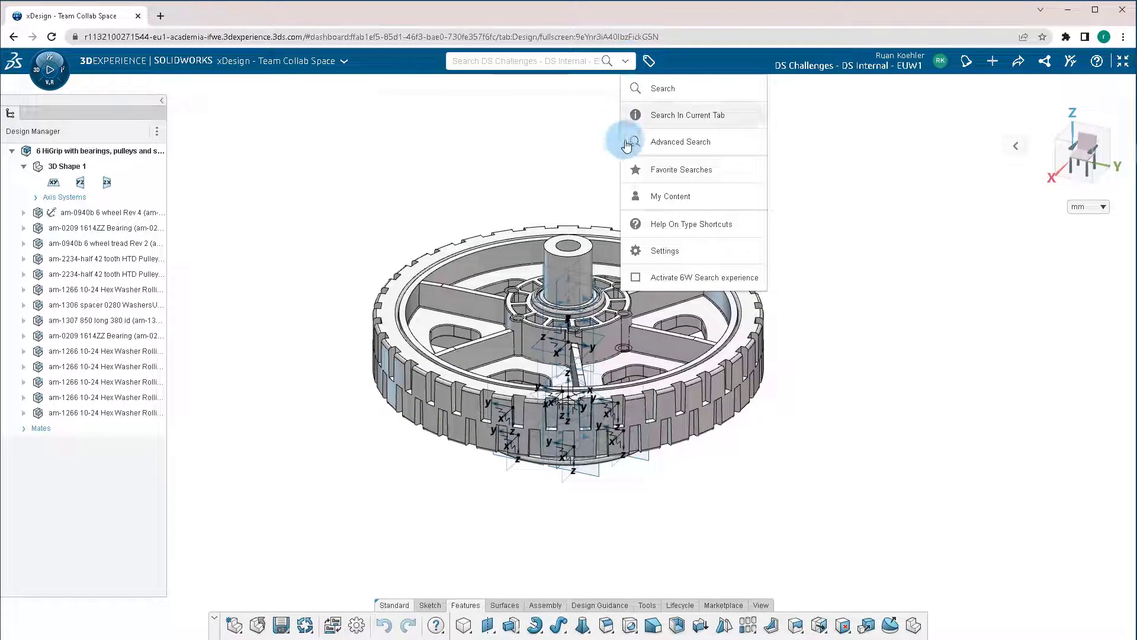
pyautogui.click(652, 196)
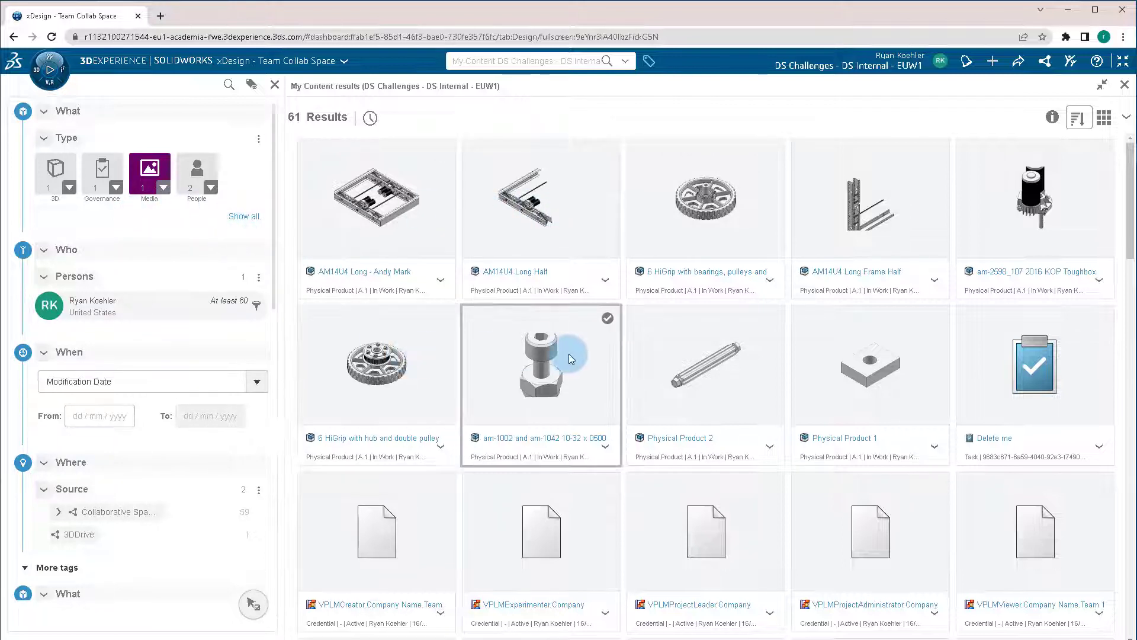
# Step: Add the tag 'Gear' to the 6 HiGrip with bearings, pulleys and spacers tile, then deselect it
pyautogui.click(688, 235)
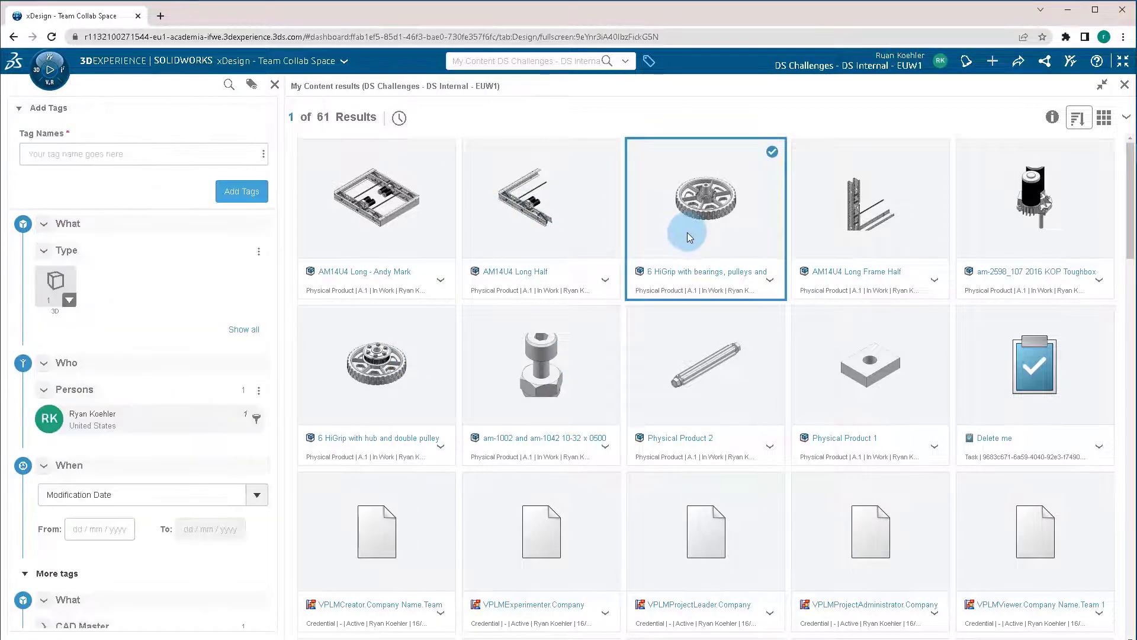
pyautogui.click(89, 157)
pyautogui.write('Gear')
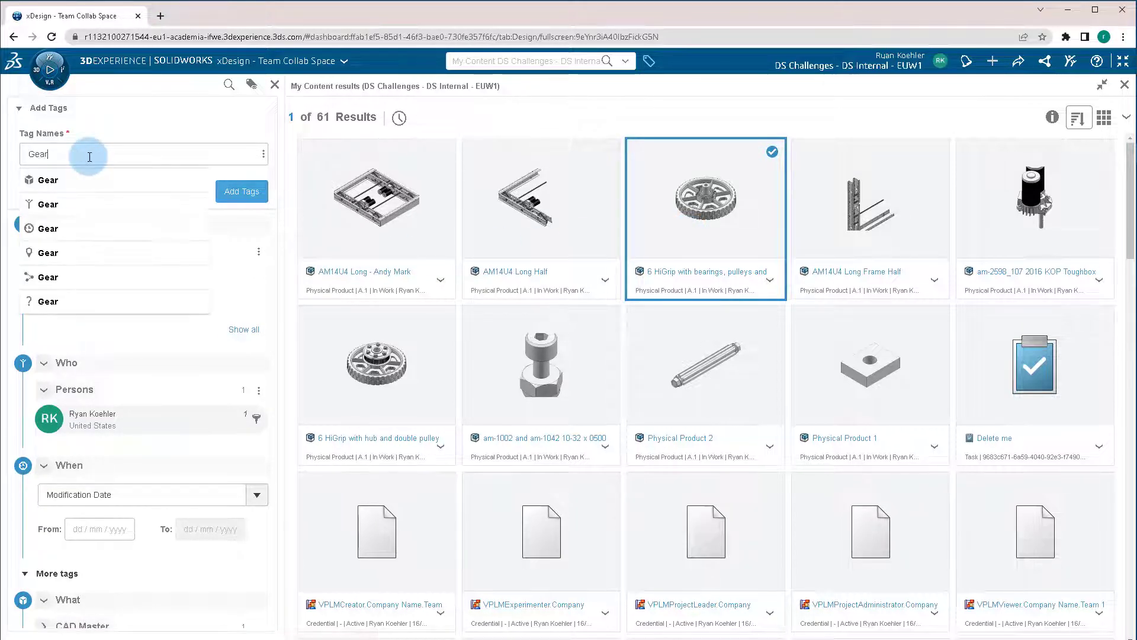
pyautogui.click(58, 180)
pyautogui.click(247, 190)
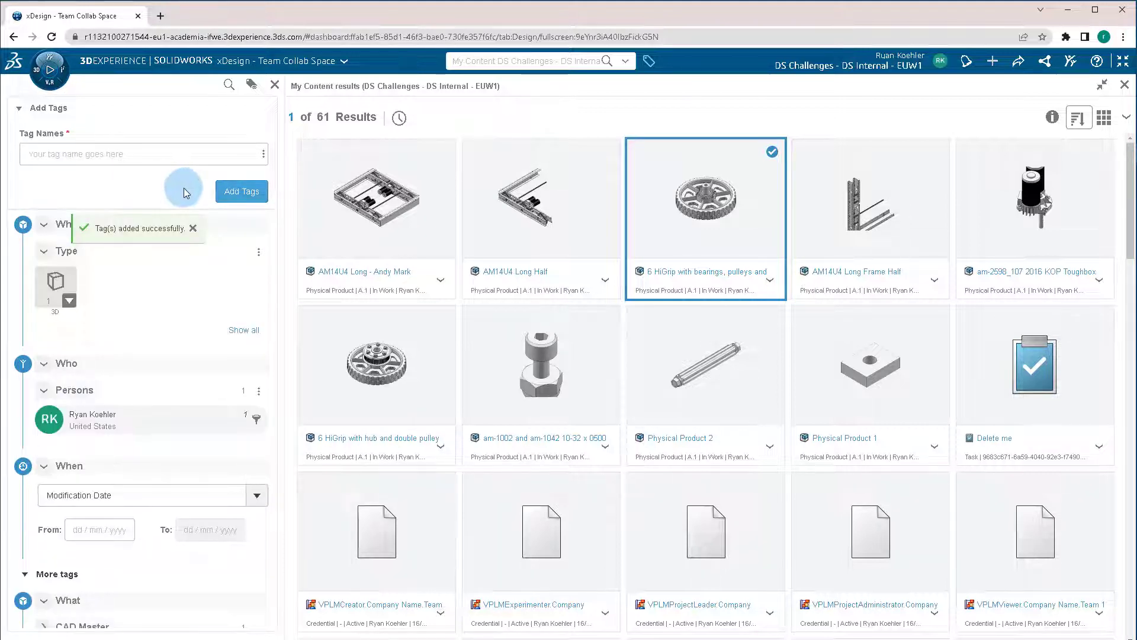
pyautogui.click(681, 196)
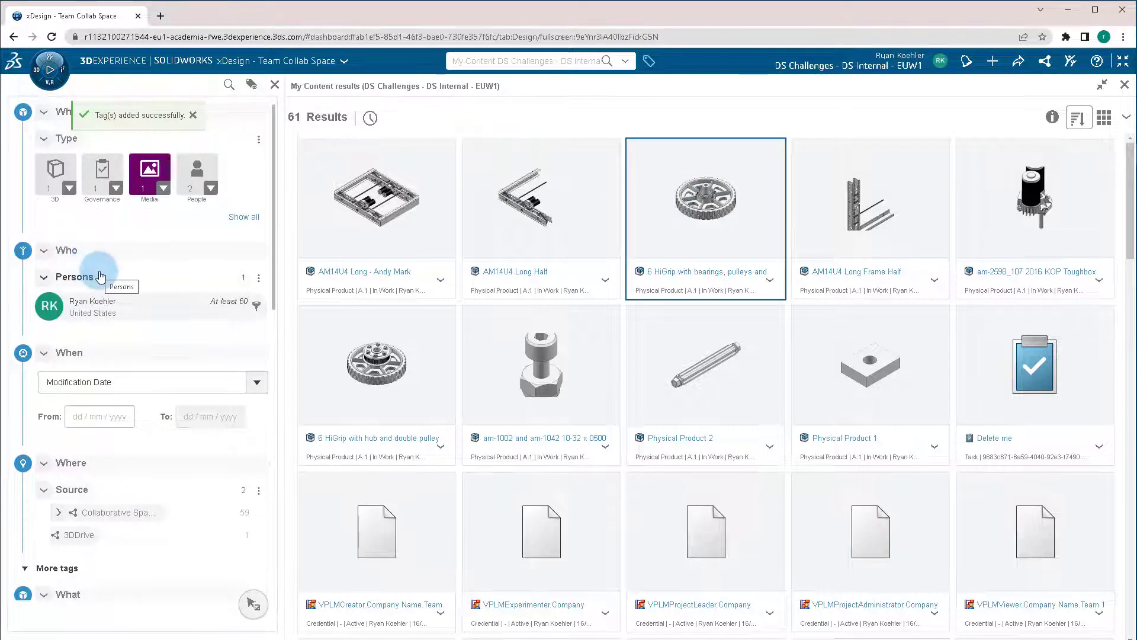
# Step: Filter My Content by the Gear user tag and select the HiGrip wheel with bearings result
pyautogui.scroll(-7, 101, 276)
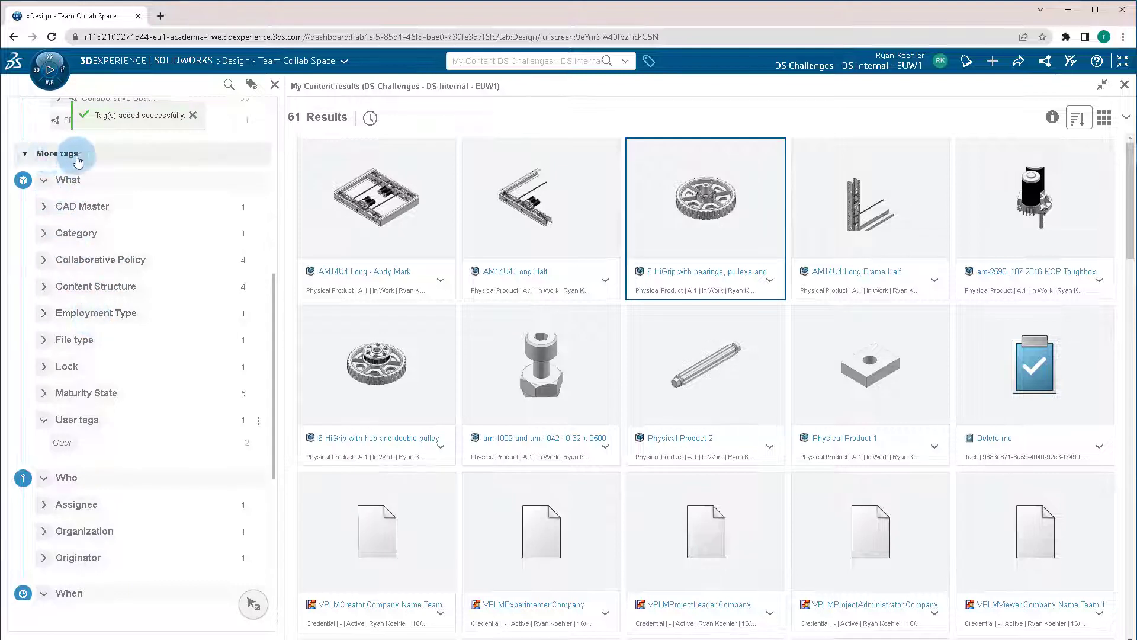
pyautogui.click(64, 444)
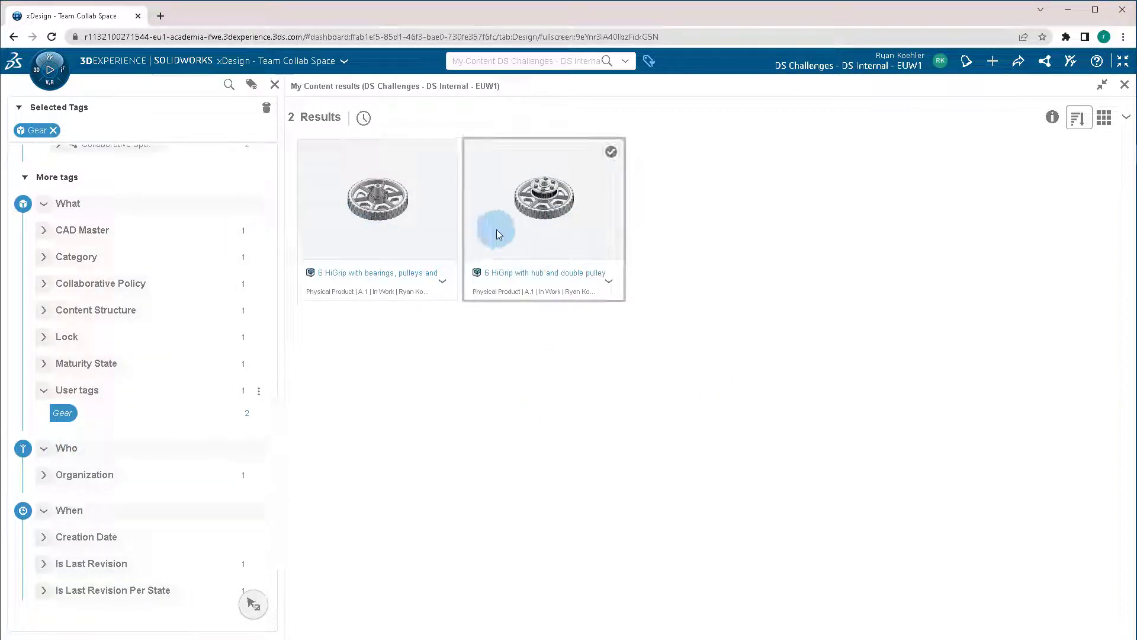
pyautogui.click(406, 256)
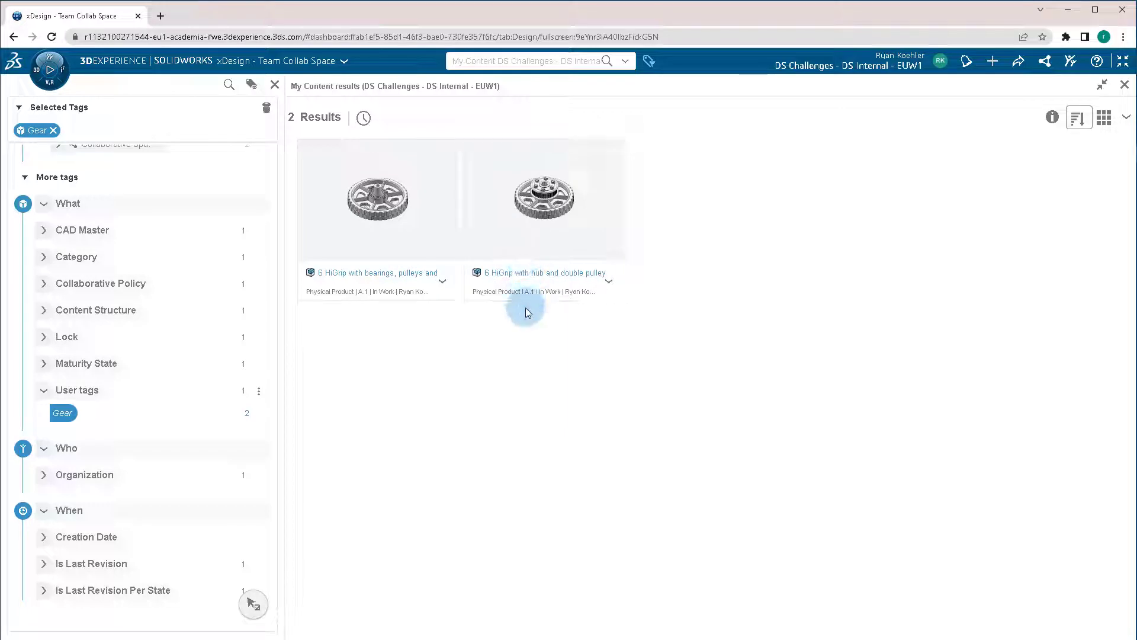